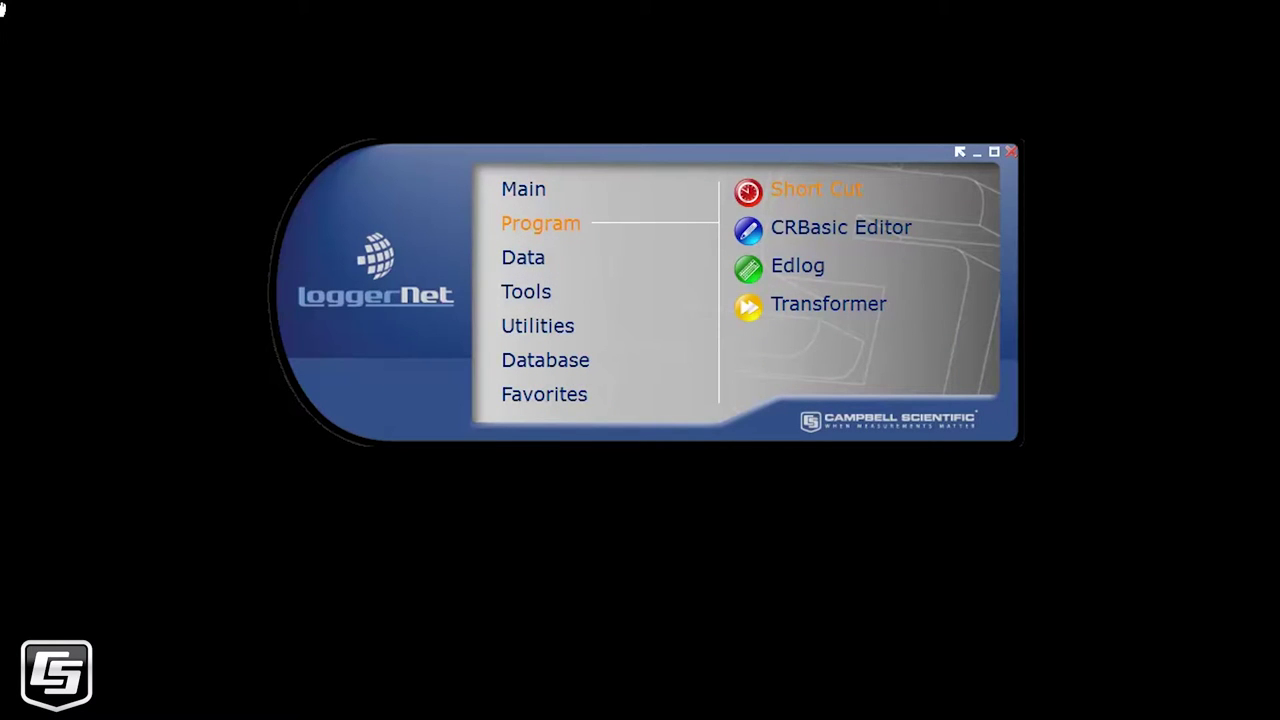
Launch Short Cut from LoggerNet's Program menu
left_click(755, 198)
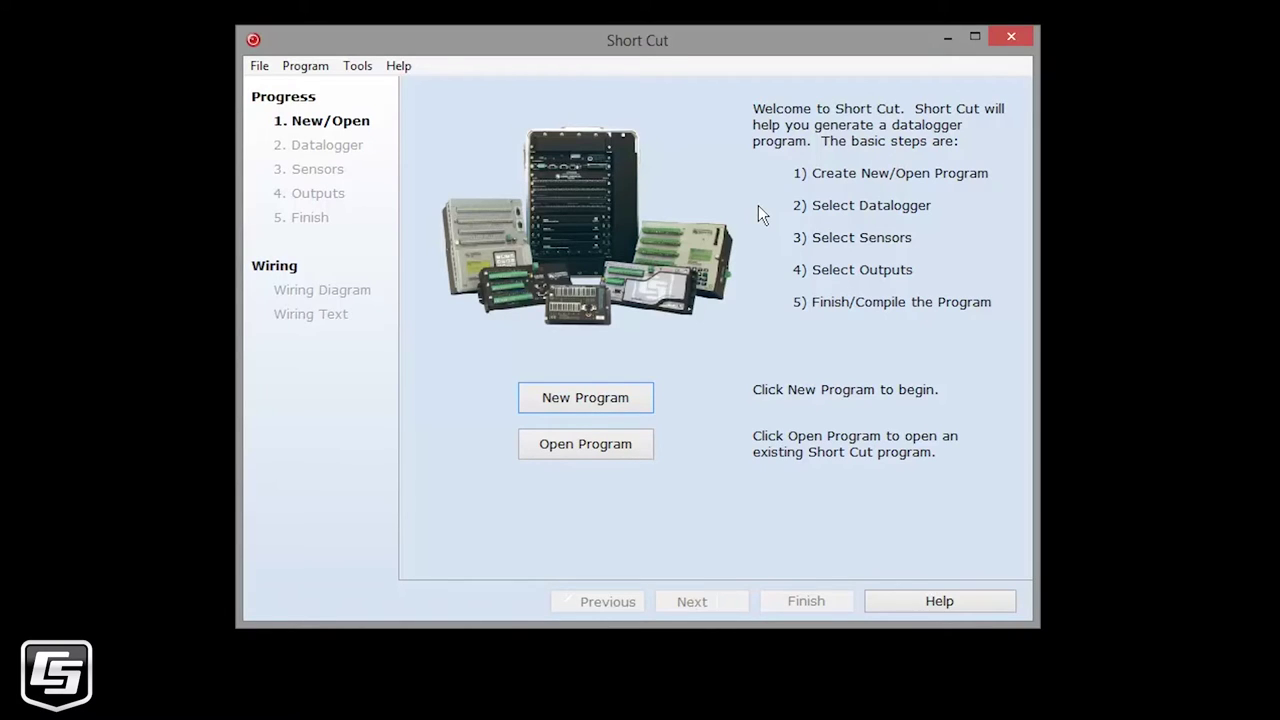
Create a new CR300 Series program with a 1 Seconds scan interval, then continue
left_click(638, 400)
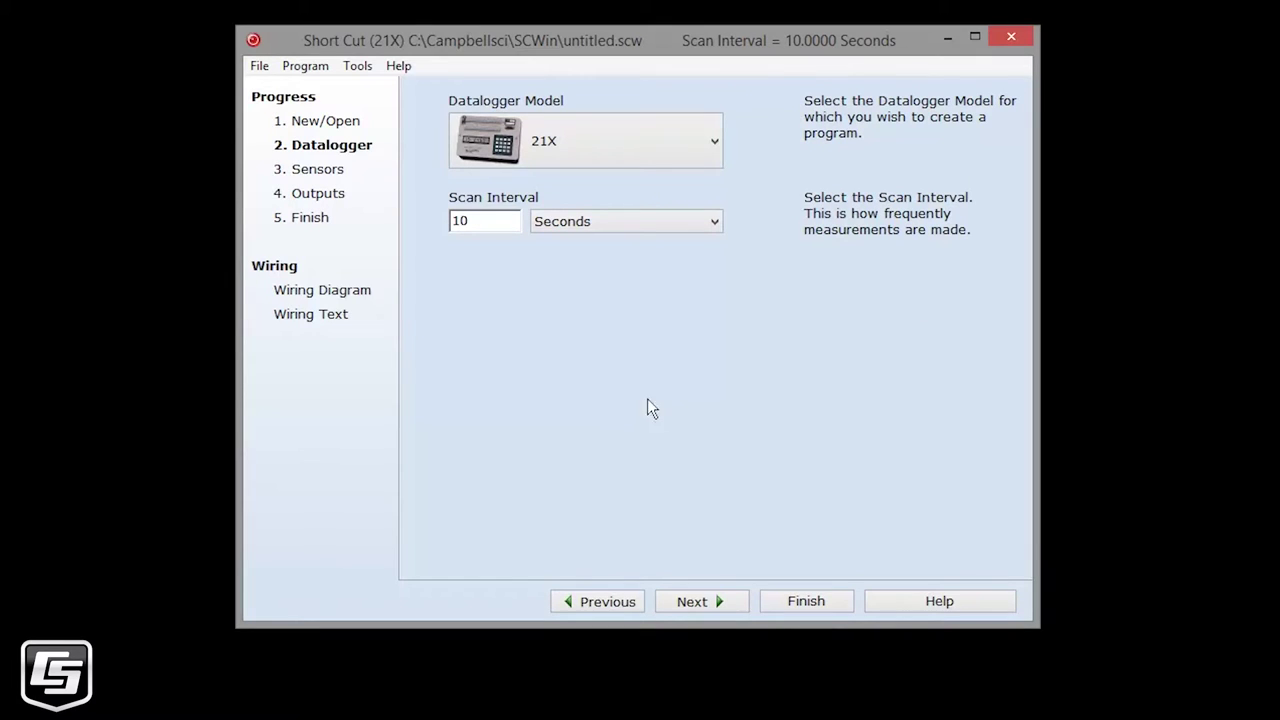
left_click(714, 143)
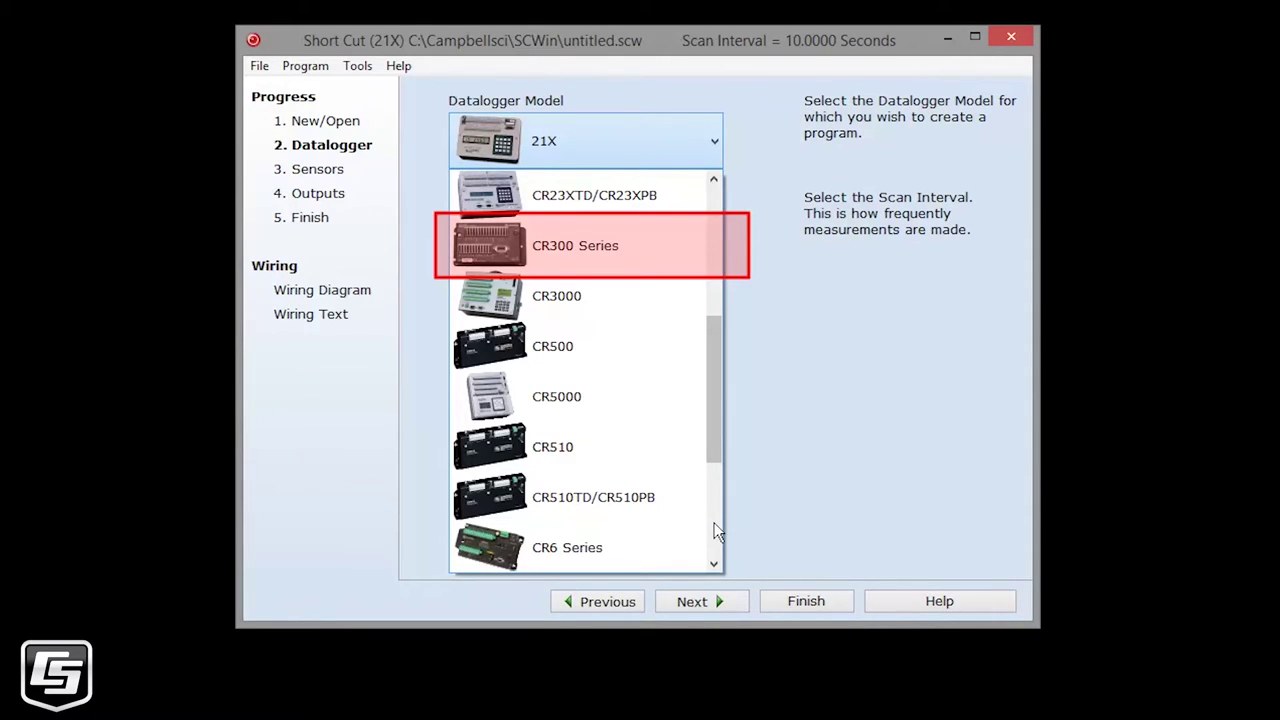
left_click(645, 249)
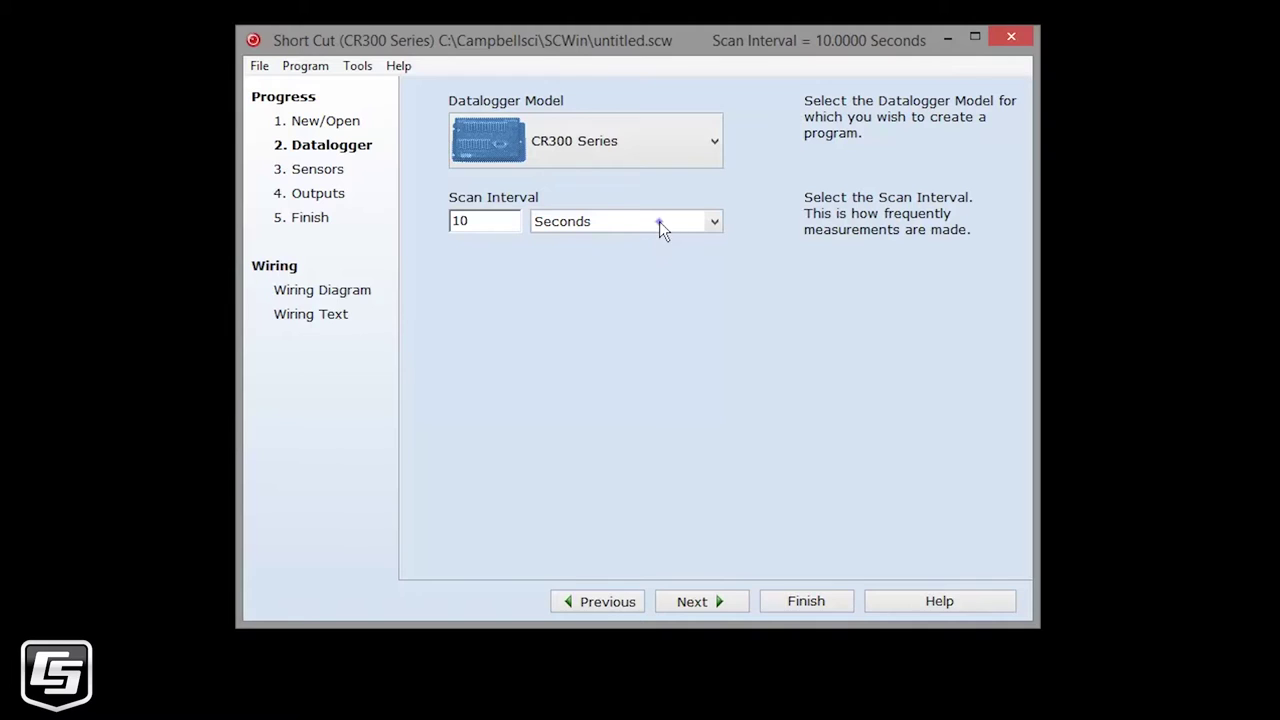
left_click(486, 221)
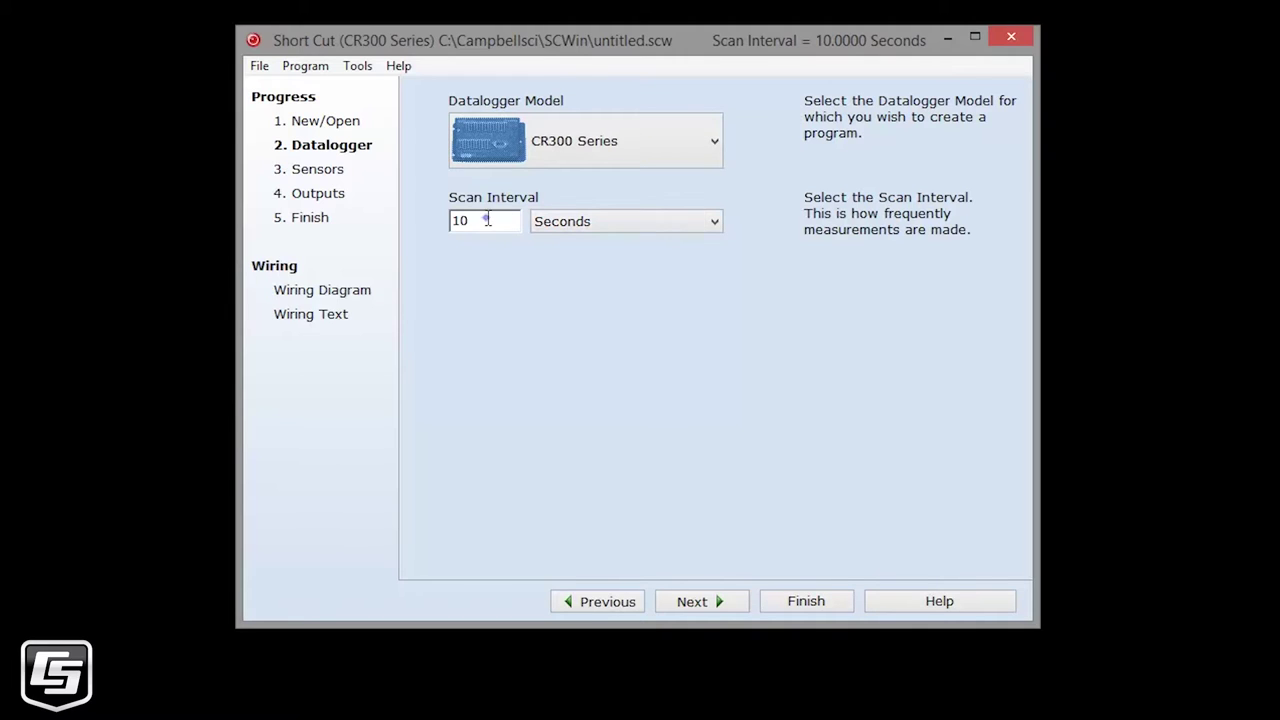
key("BackSpace")
left_click(716, 222)
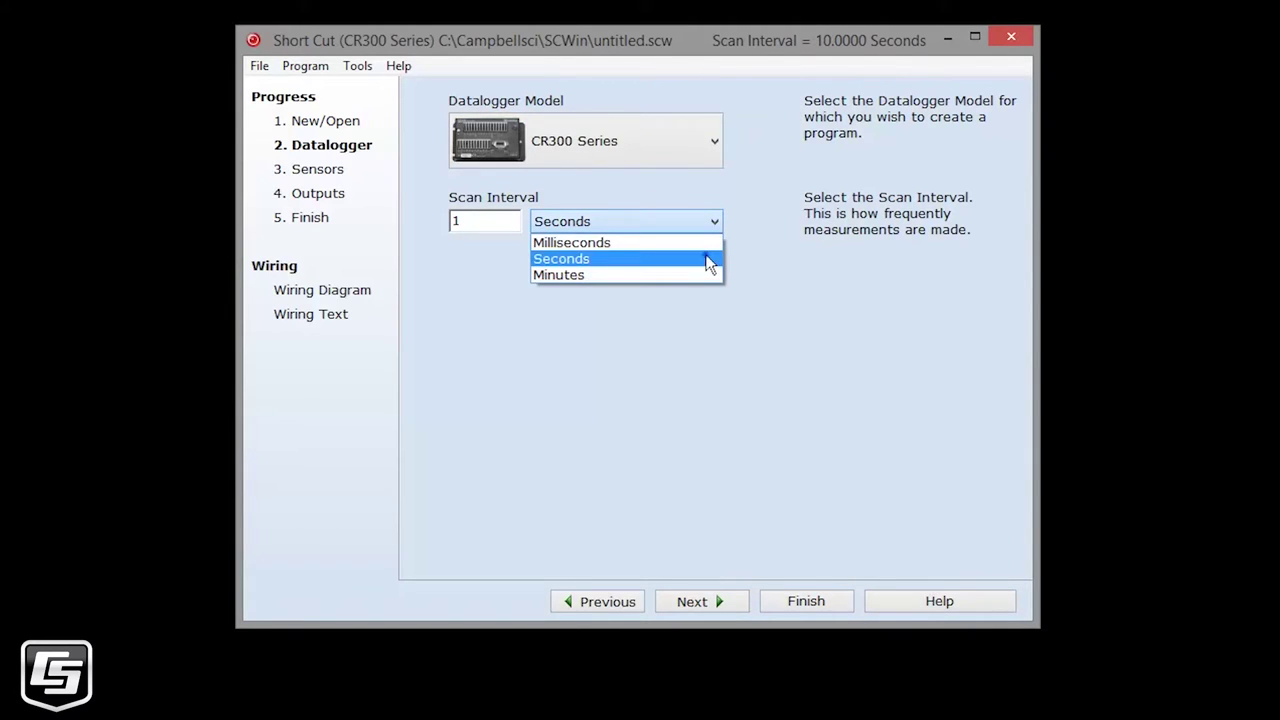
left_click(712, 252)
left_click(743, 606)
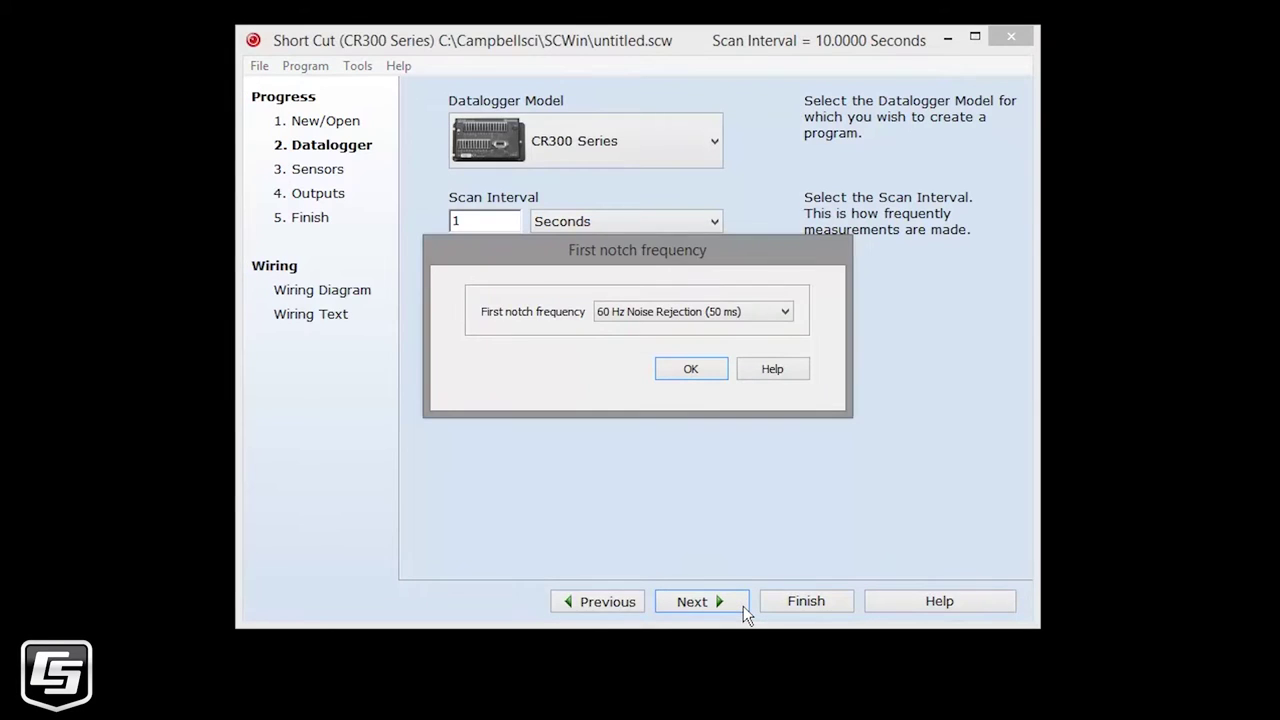
Keep 60 Hz Noise Rejection (50 ms) as the first notch frequency and accept sensor support
left_click(788, 317)
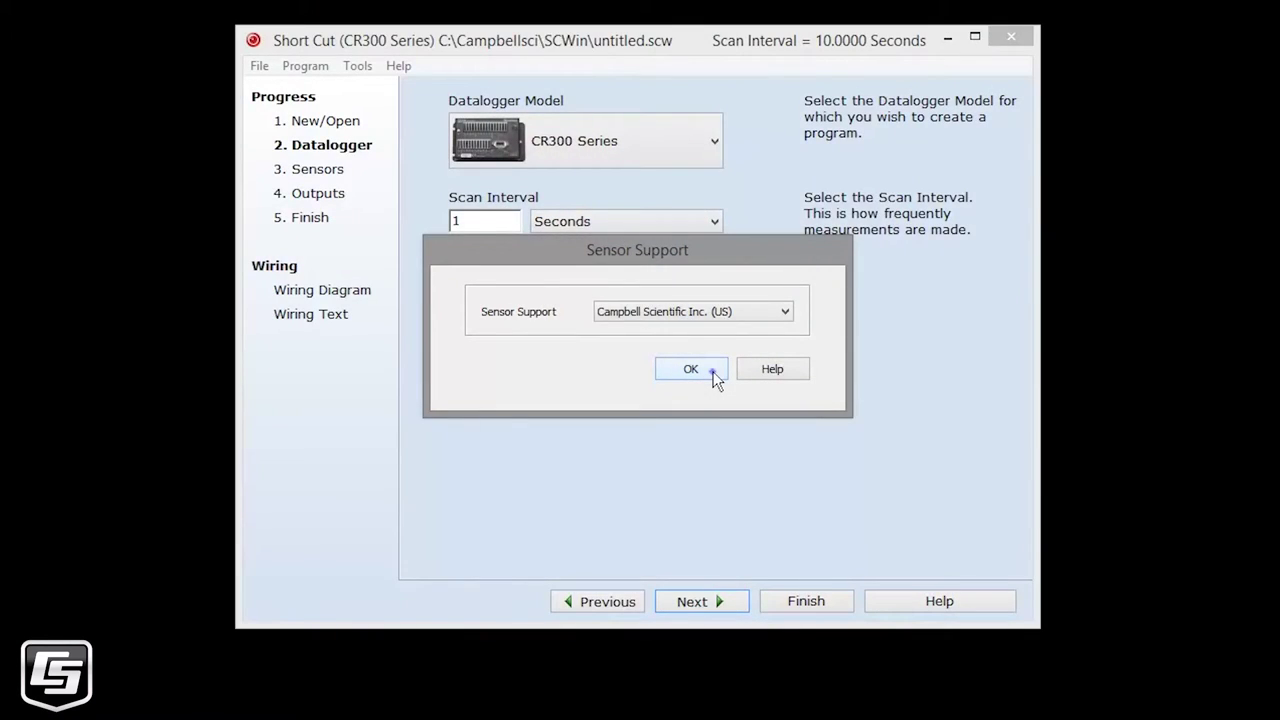
left_click(713, 370)
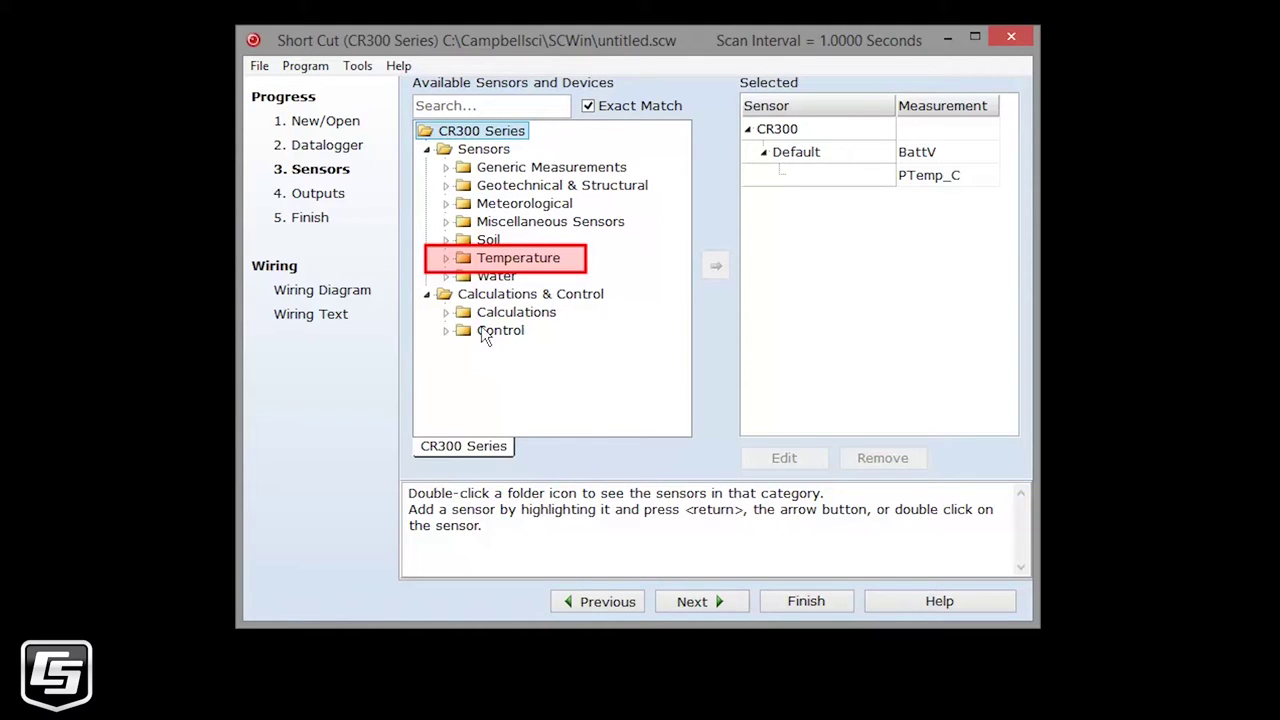
Add a Type T copper-constantan thermocouple measuring Temp_C in Deg C and view its wiring
left_click(446, 258)
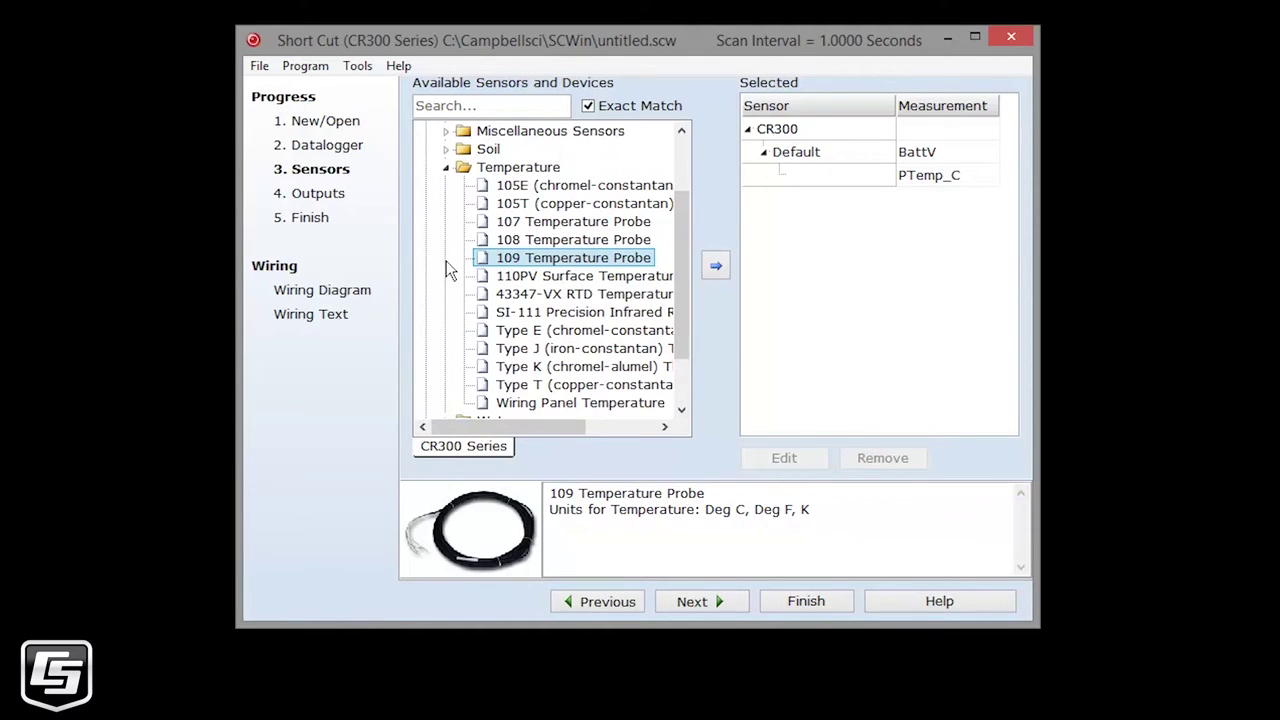
left_click(512, 390)
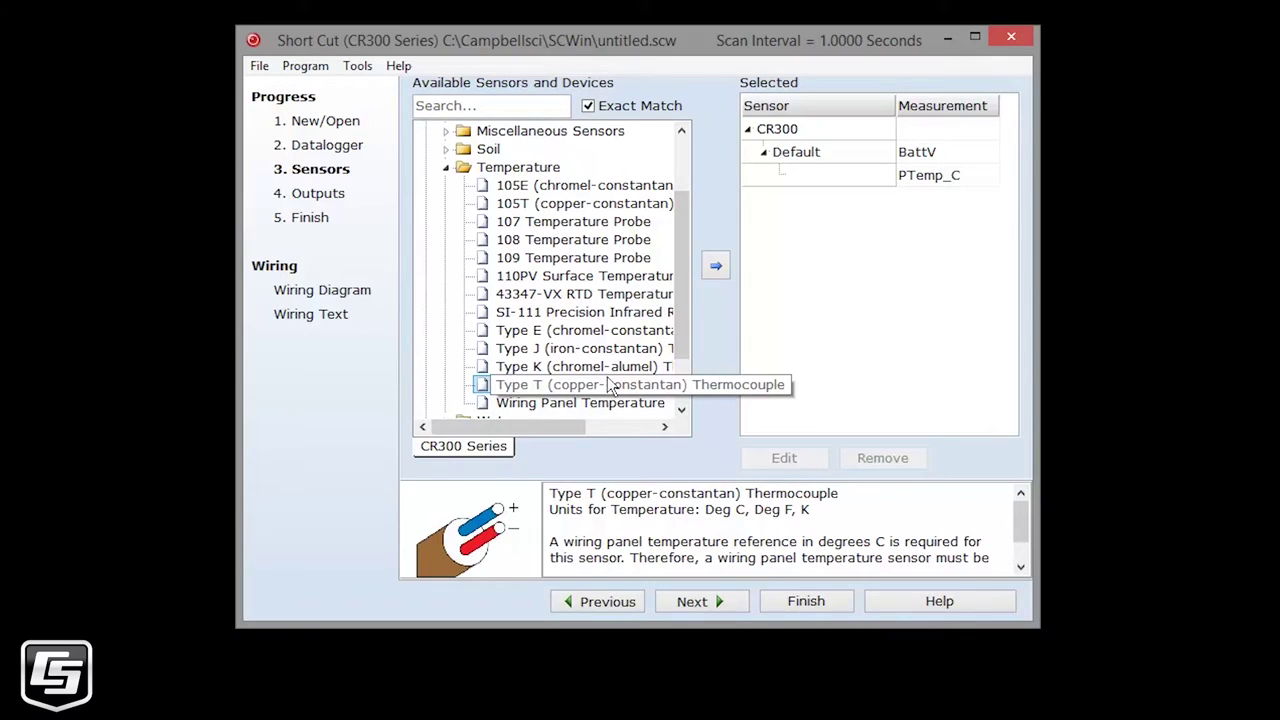
left_click(716, 266)
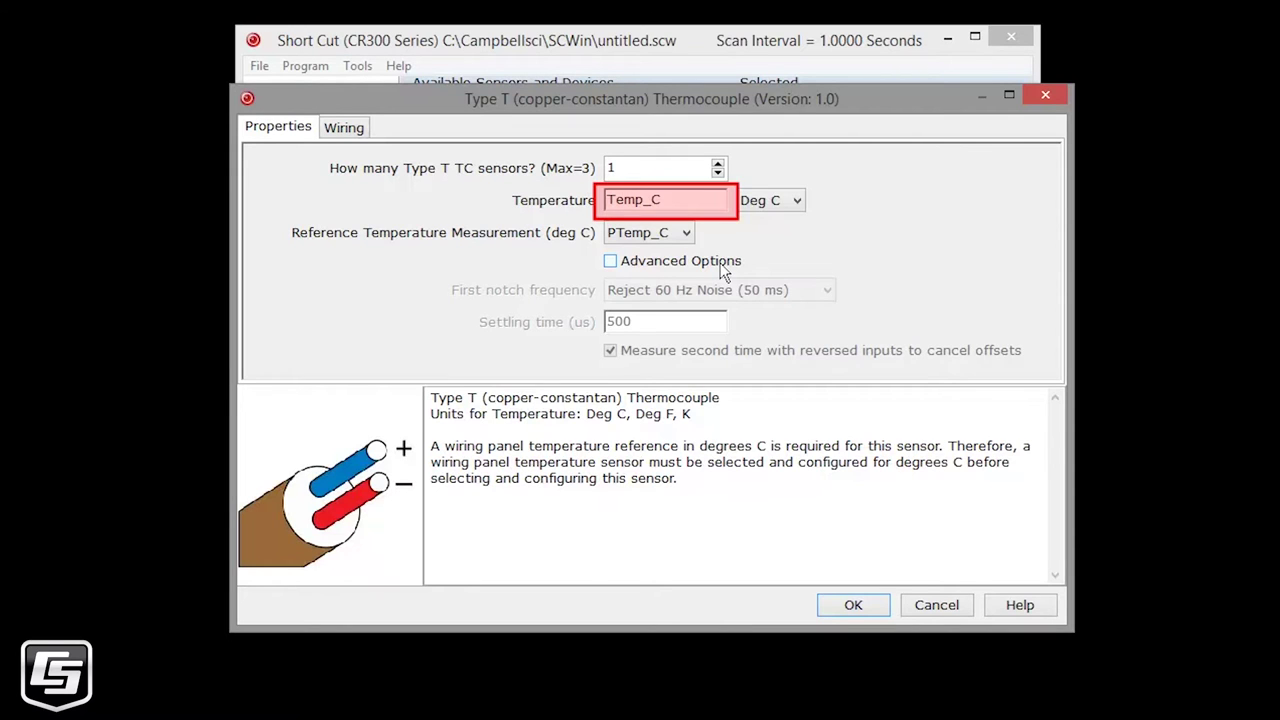
left_click(871, 606)
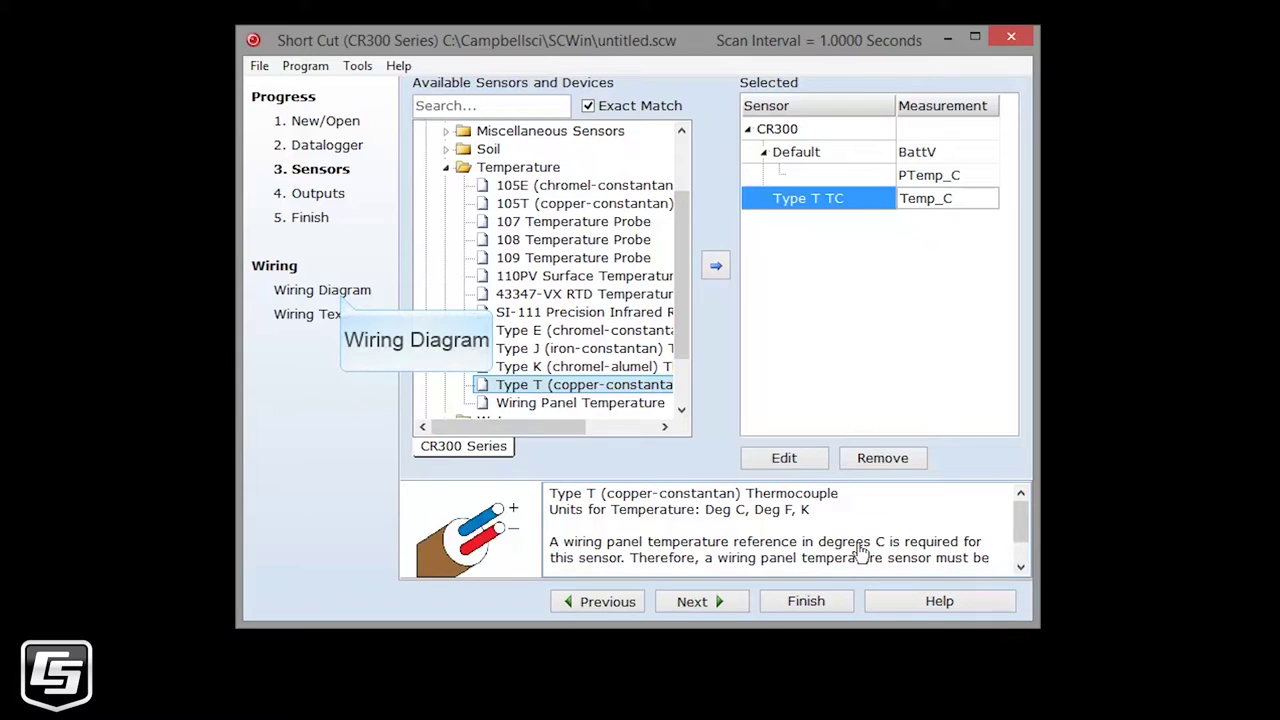
left_click(358, 298)
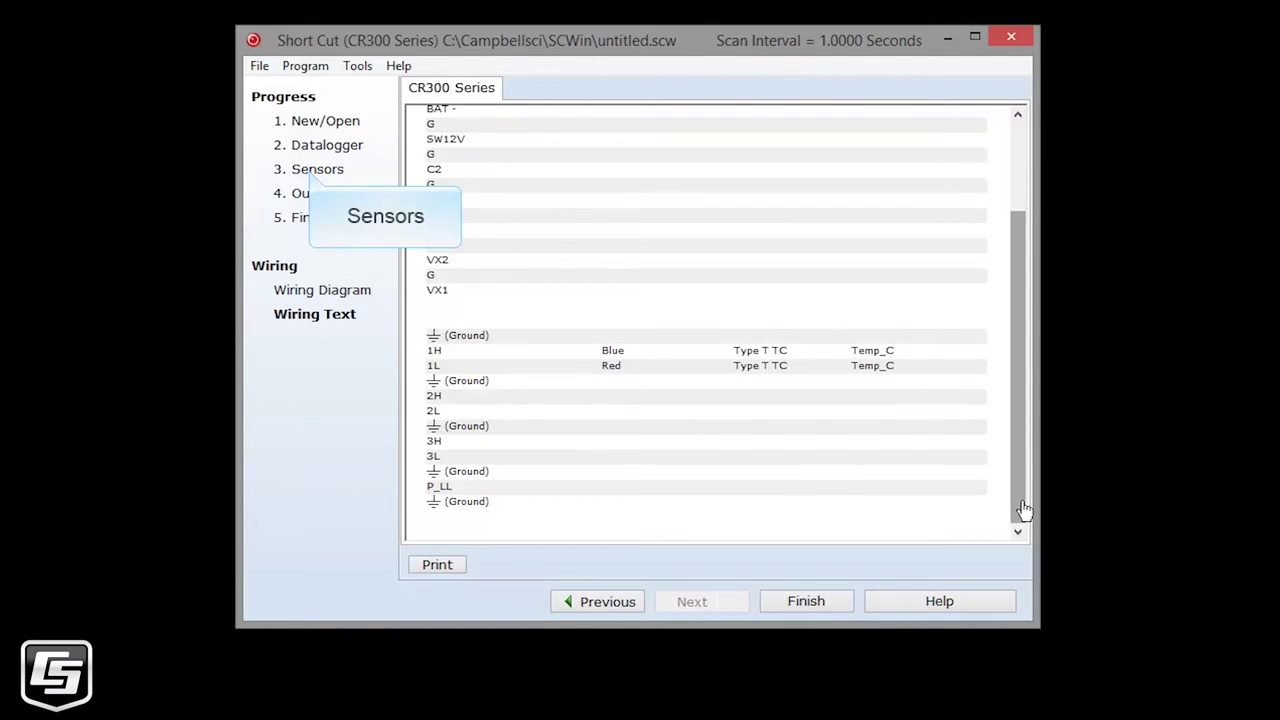
left_click(324, 176)
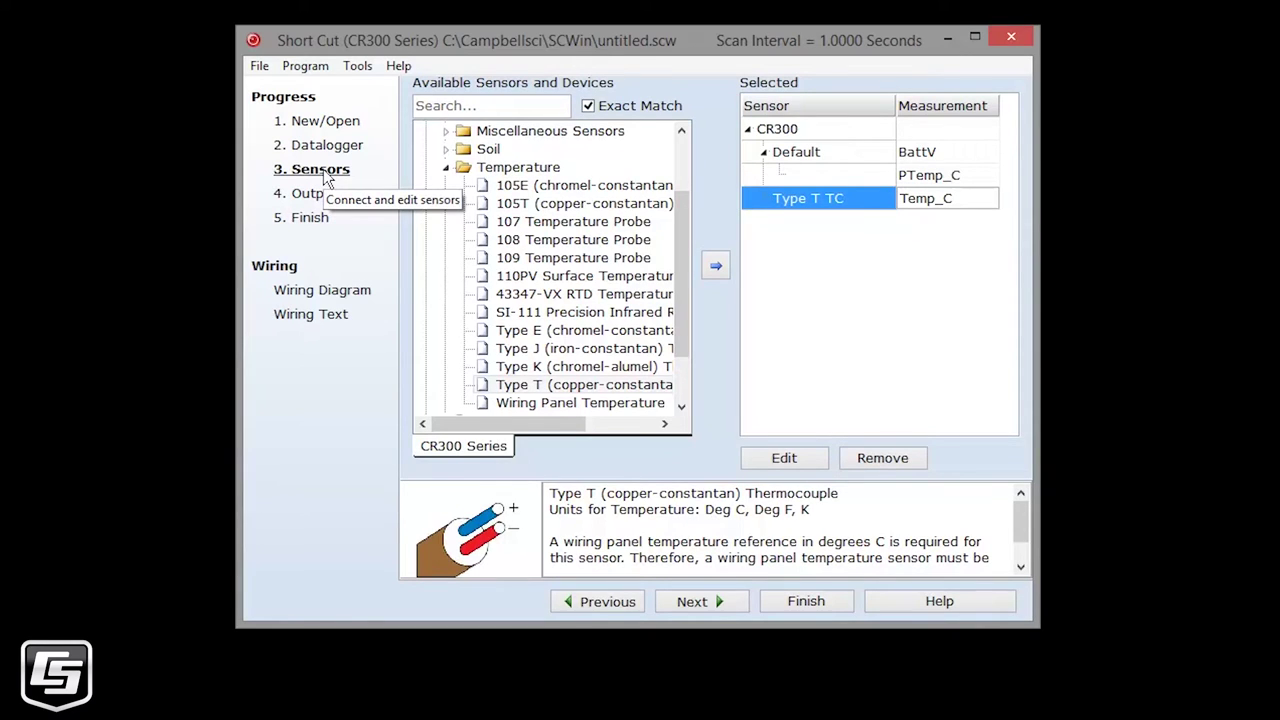
left_click(742, 601)
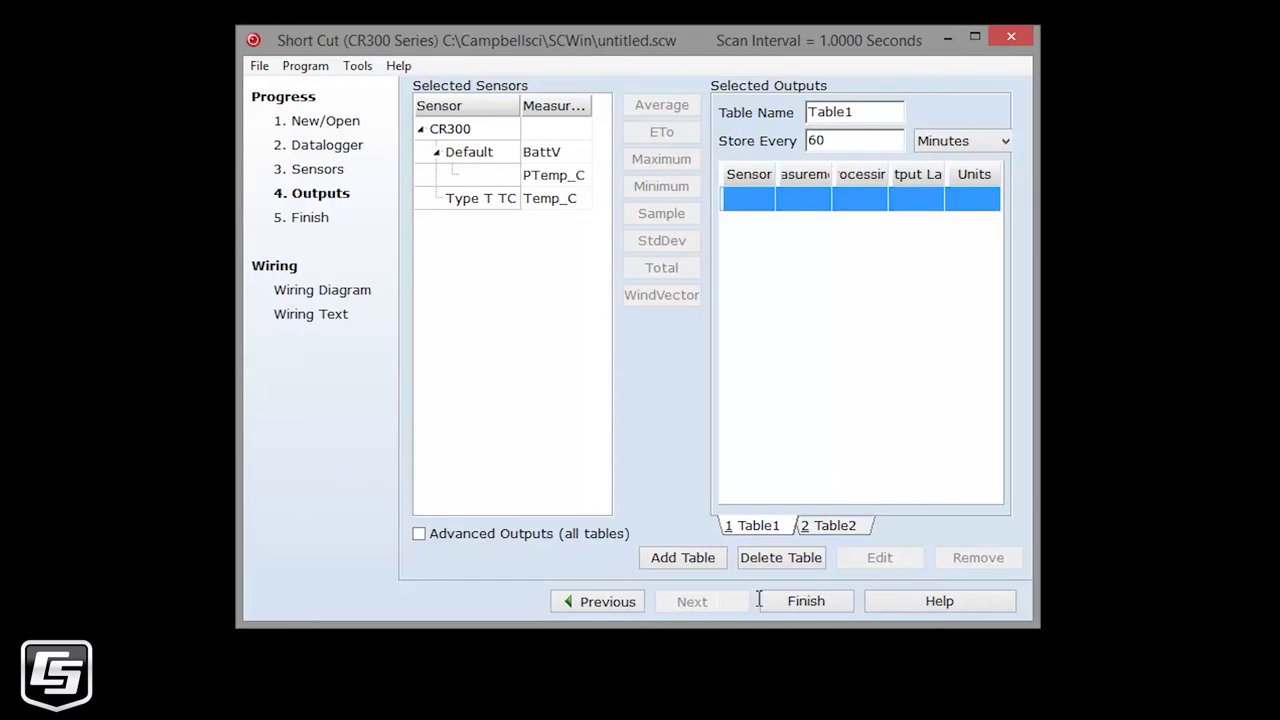
Rename Table1 to OneMin and set its Store Every units to Seconds
left_click_drag(852, 111, 800, 111)
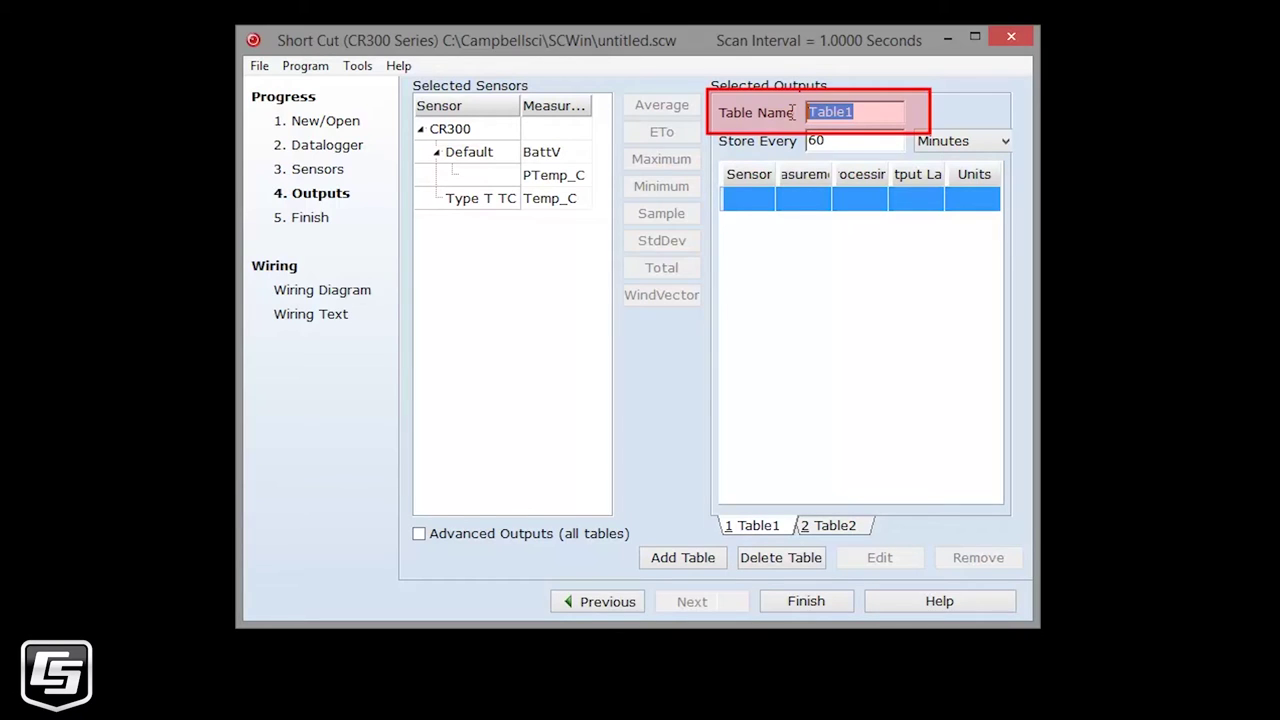
type("OneMin")
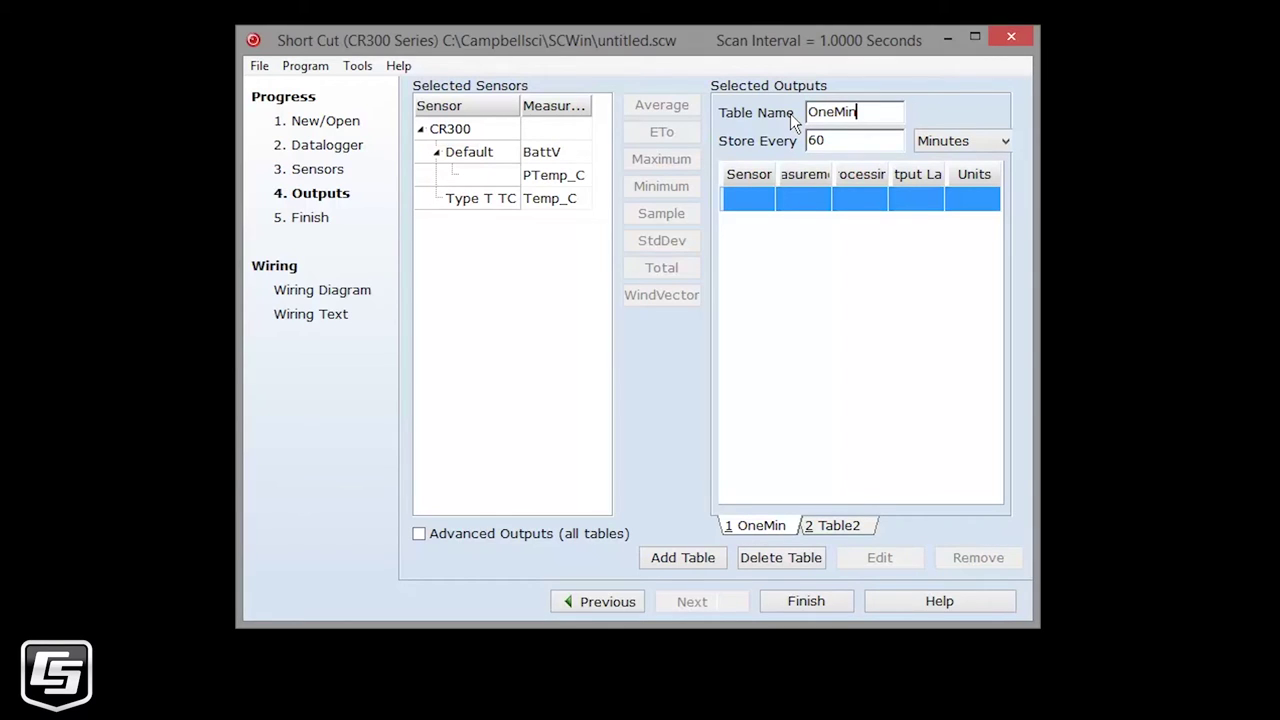
left_click(1003, 141)
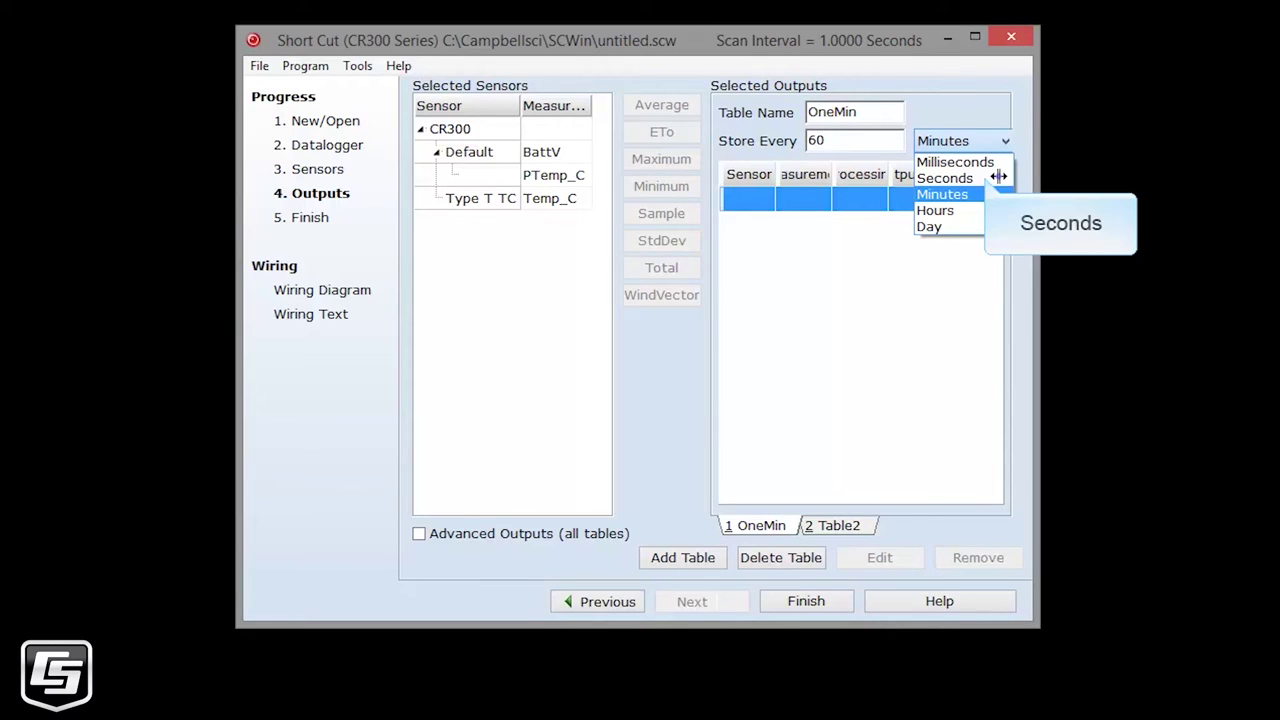
left_click(997, 178)
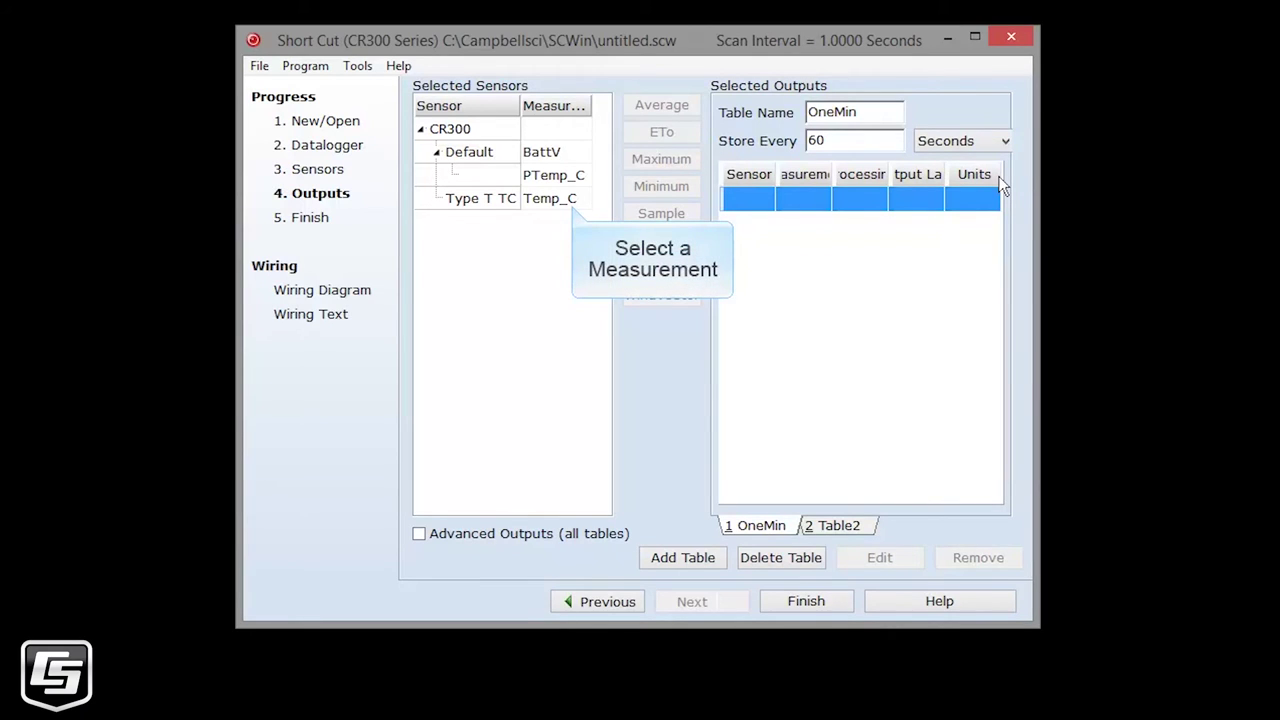
Add average Temp_C and minimum BattV outputs to the OneMin table
left_click(586, 204)
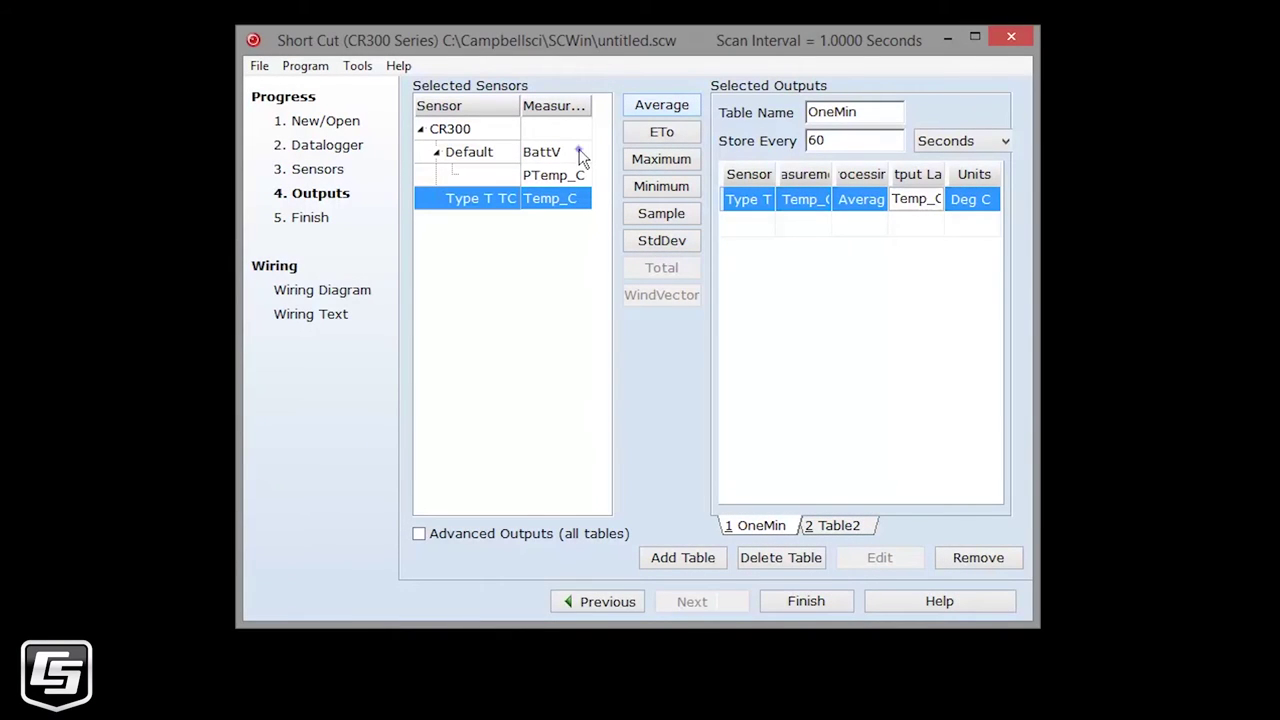
left_click(579, 151)
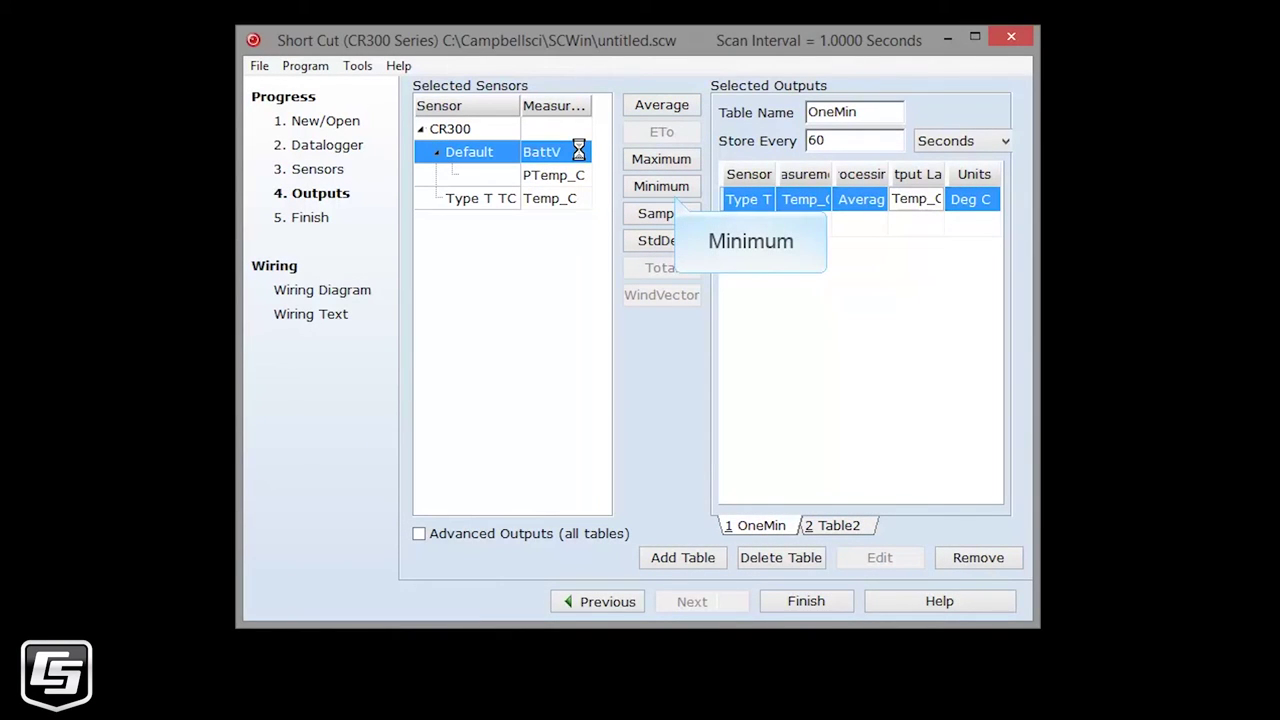
left_click(690, 188)
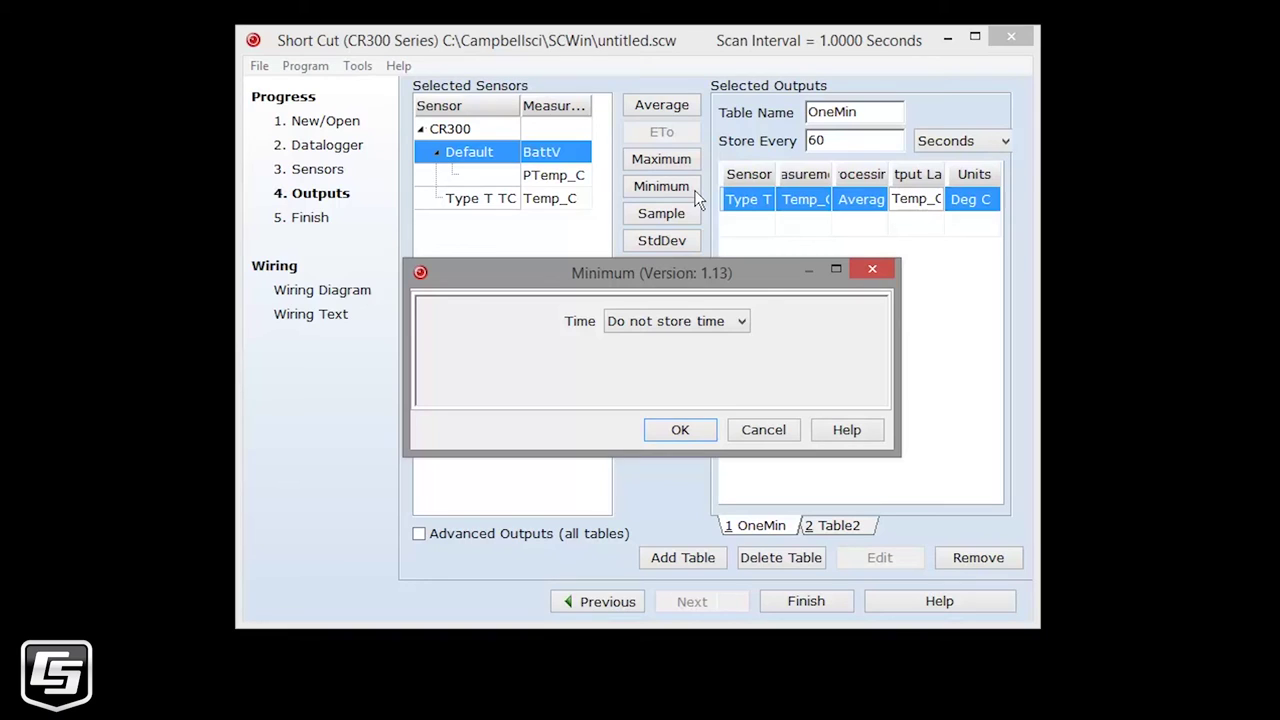
left_click(706, 432)
left_click(587, 177)
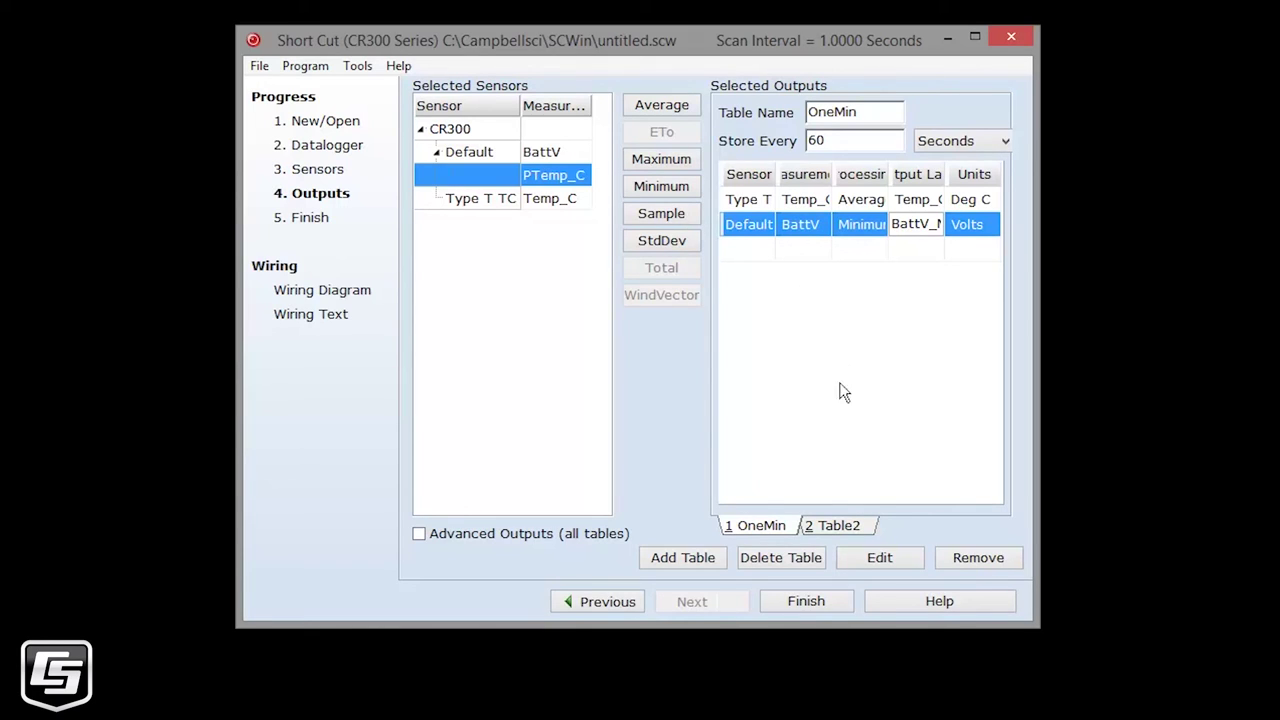
Rename the second table to Daily and add an average Temp_C output
left_click(849, 526)
double_click(855, 112)
type("Daily")
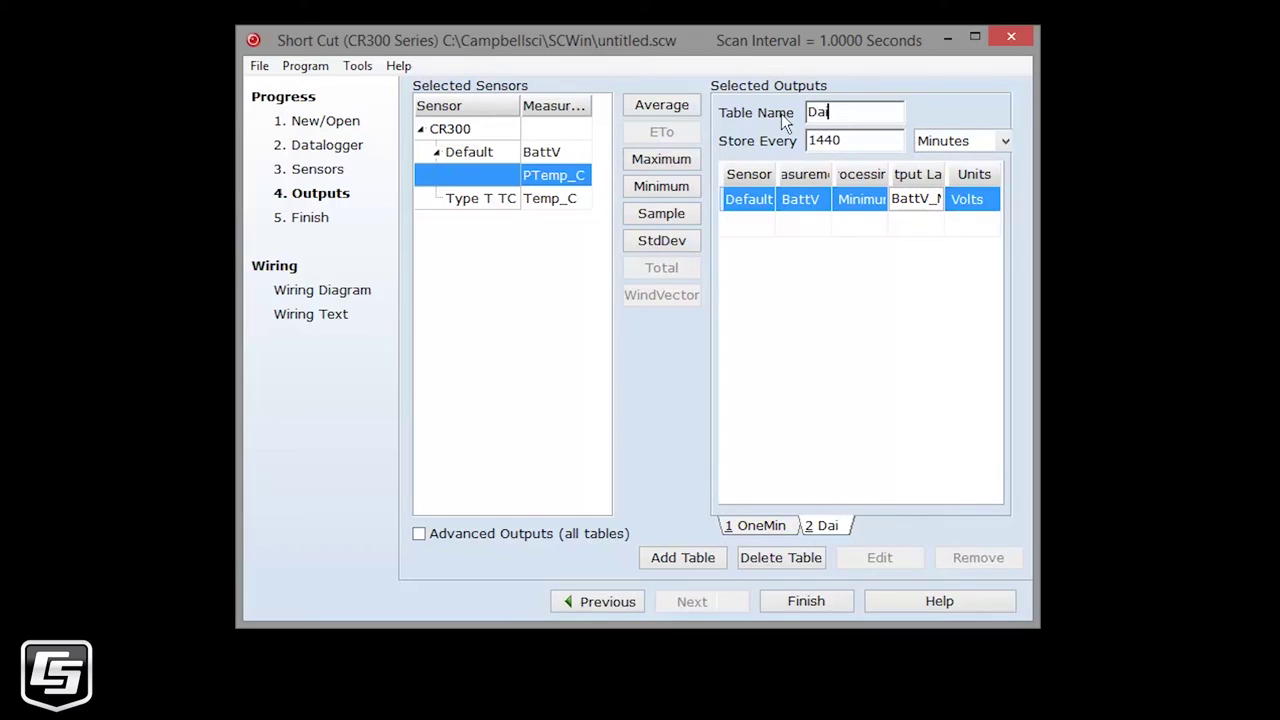
left_click(580, 198)
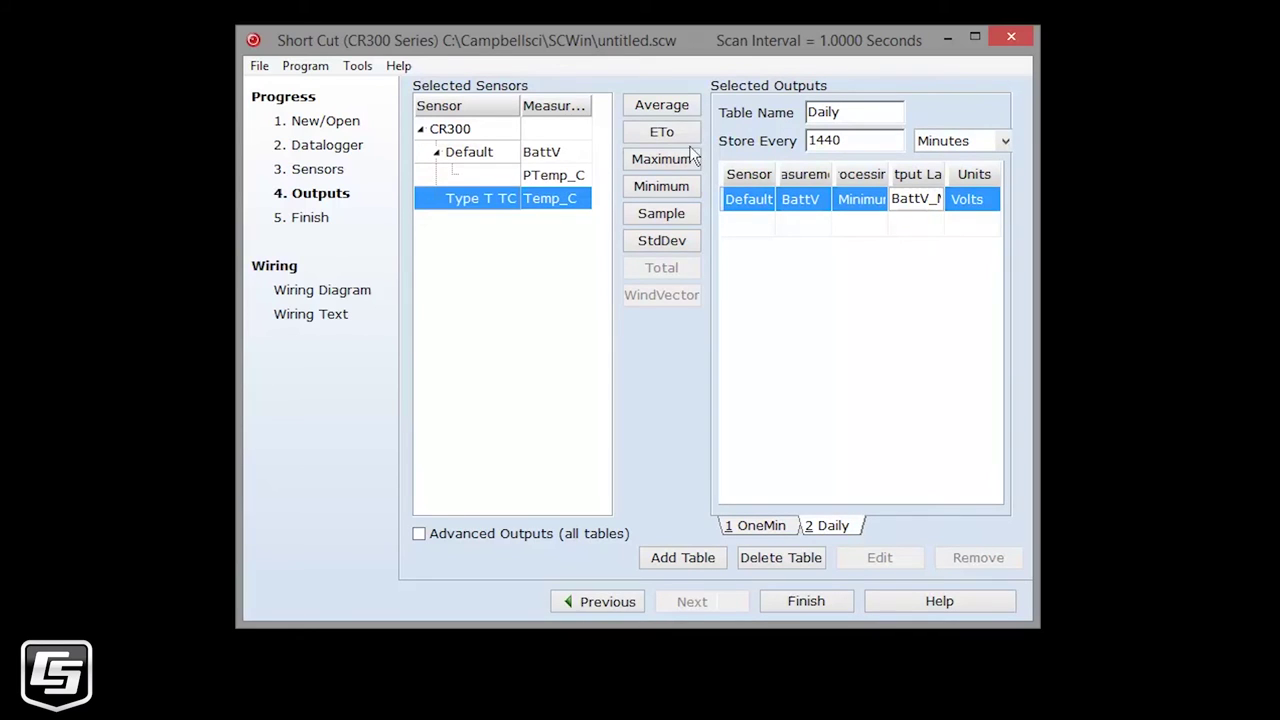
left_click(661, 105)
Add a FiveMin table storing every 5 with average and maximum Temp_C outputs
left_click(683, 557)
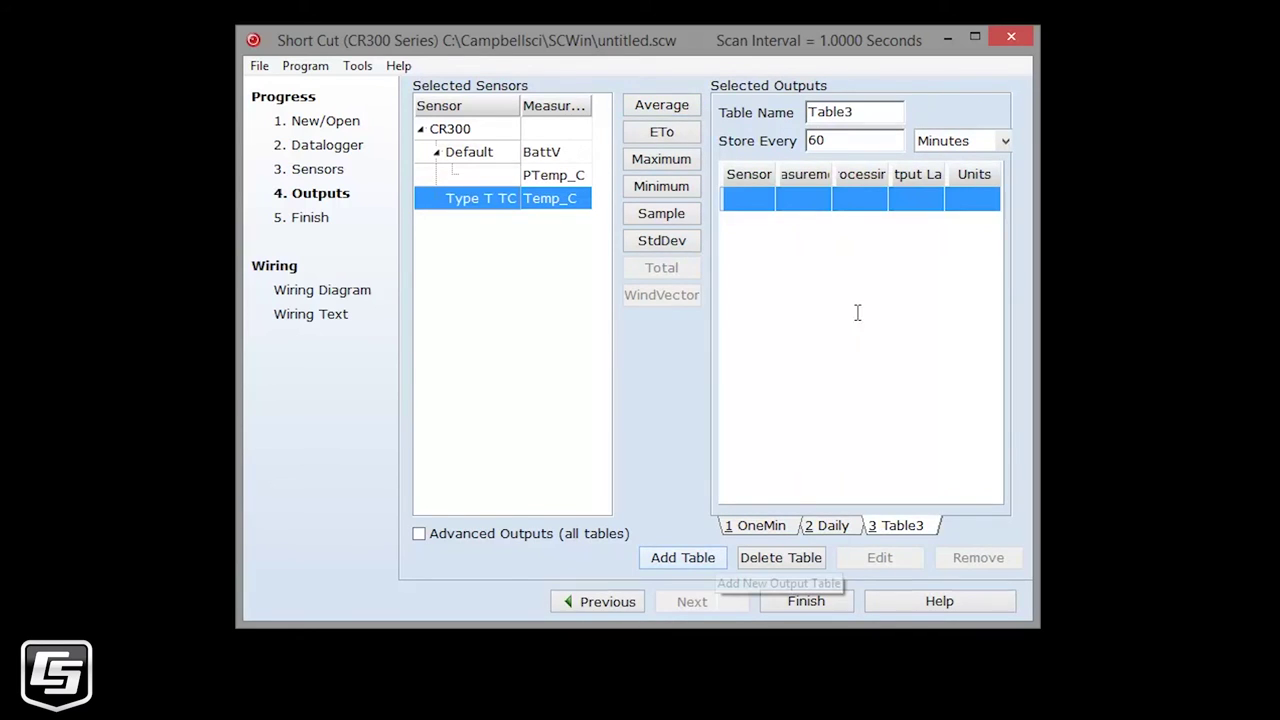
double_click(860, 112)
type("FiveMin")
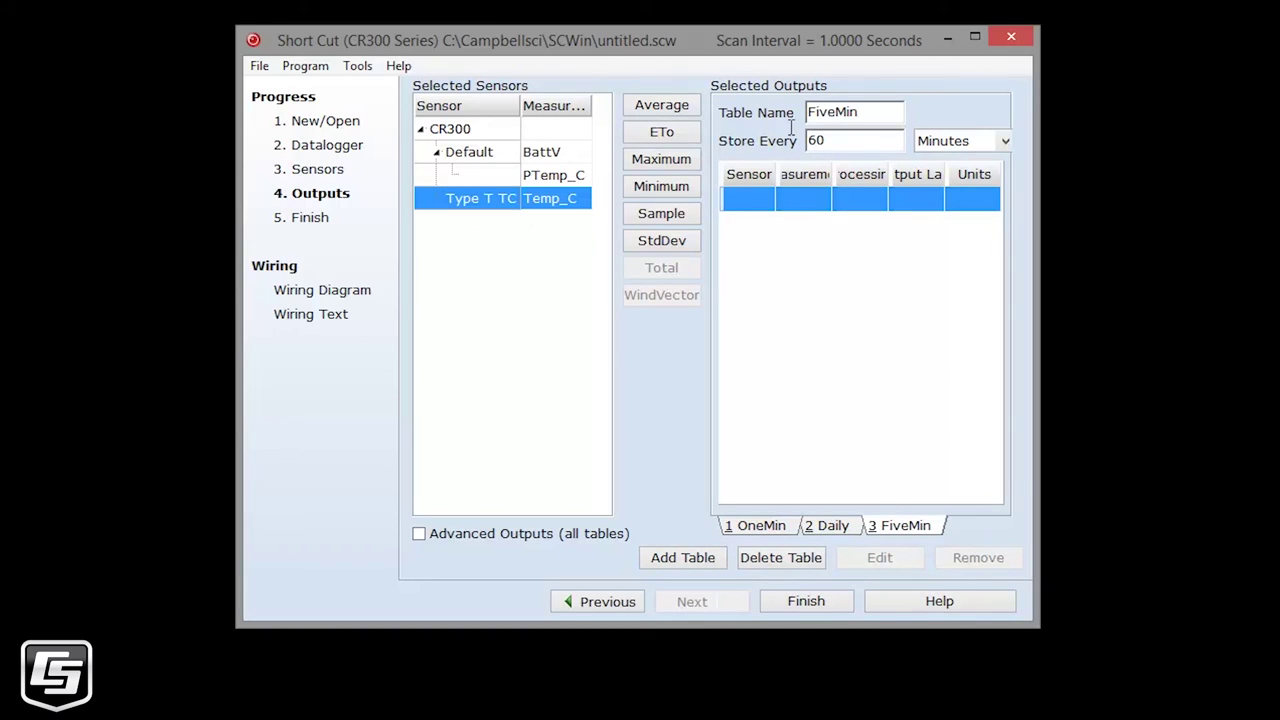
double_click(812, 140)
type("5")
left_click(680, 106)
left_click(695, 165)
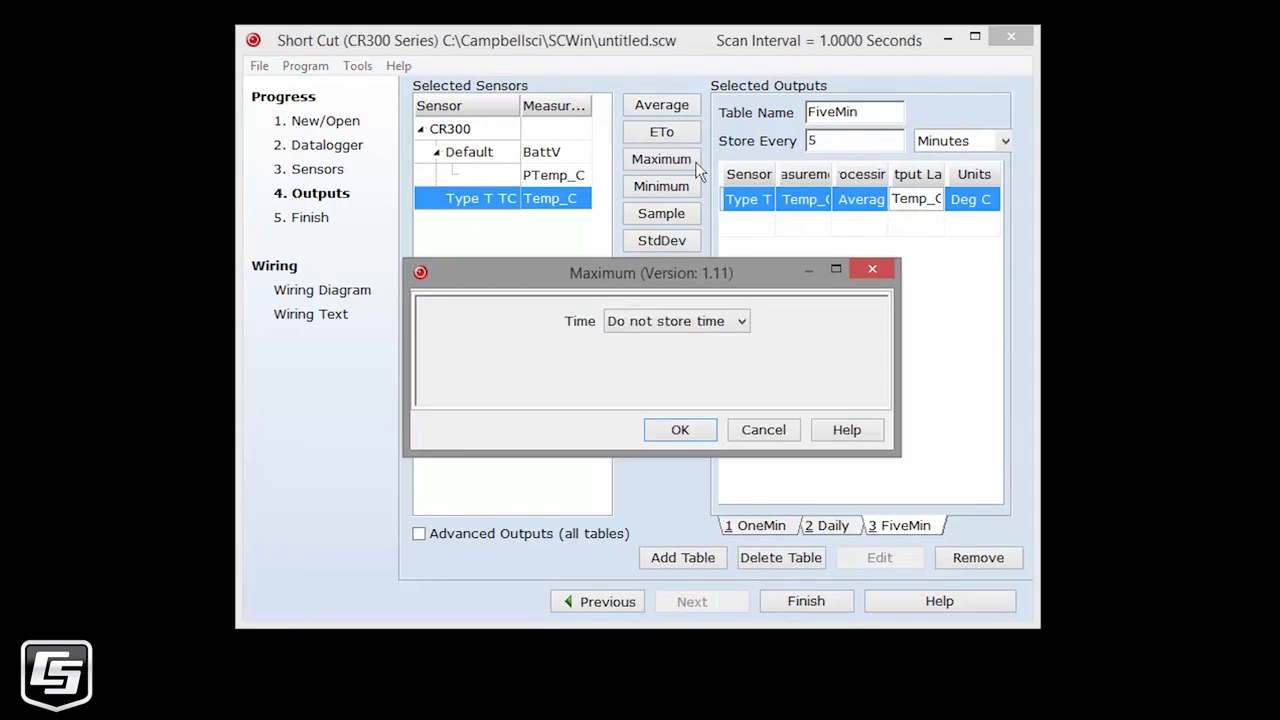
left_click(680, 430)
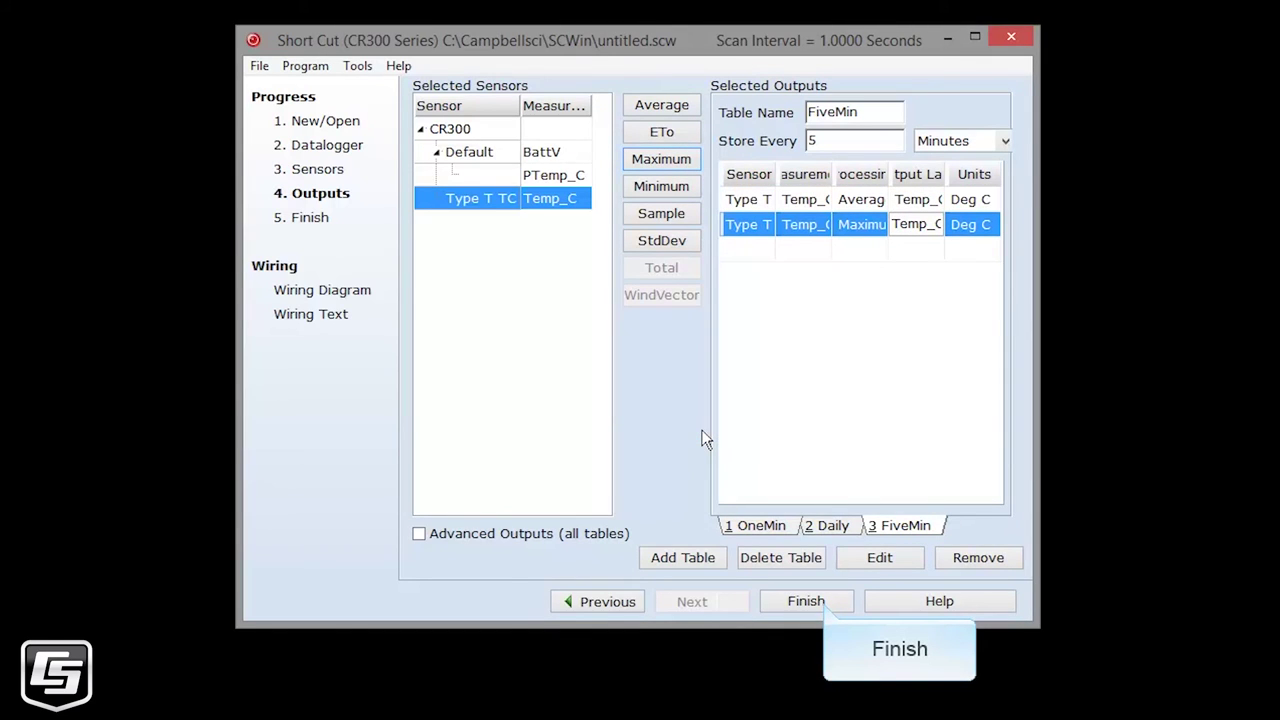
Save the program as MyTemperature and decline sending it to a datalogger
left_click(838, 605)
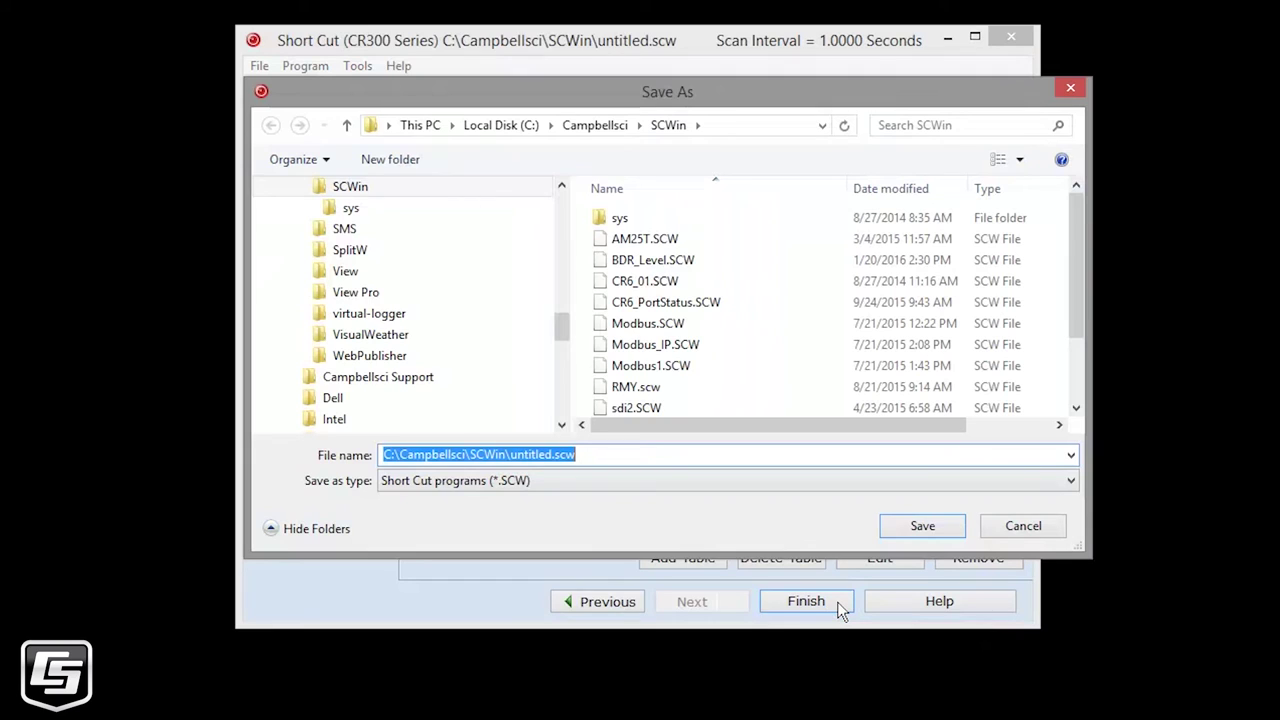
type("M")
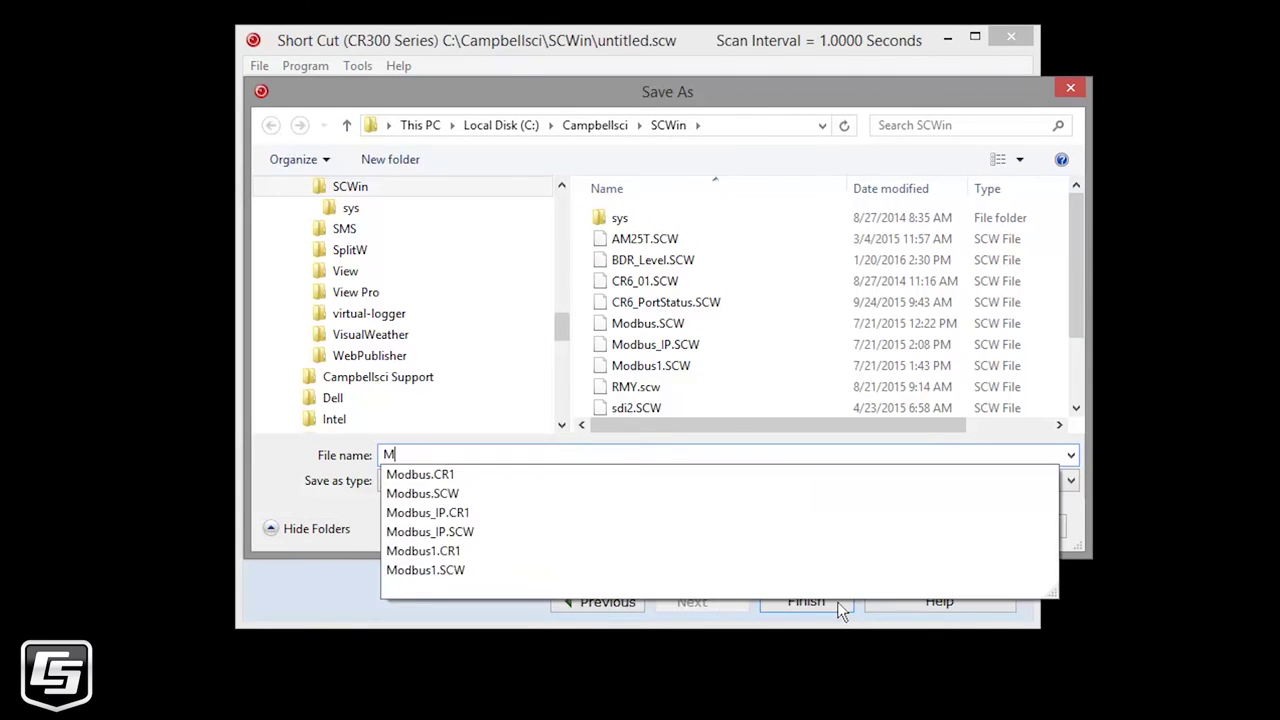
type("yTemperature")
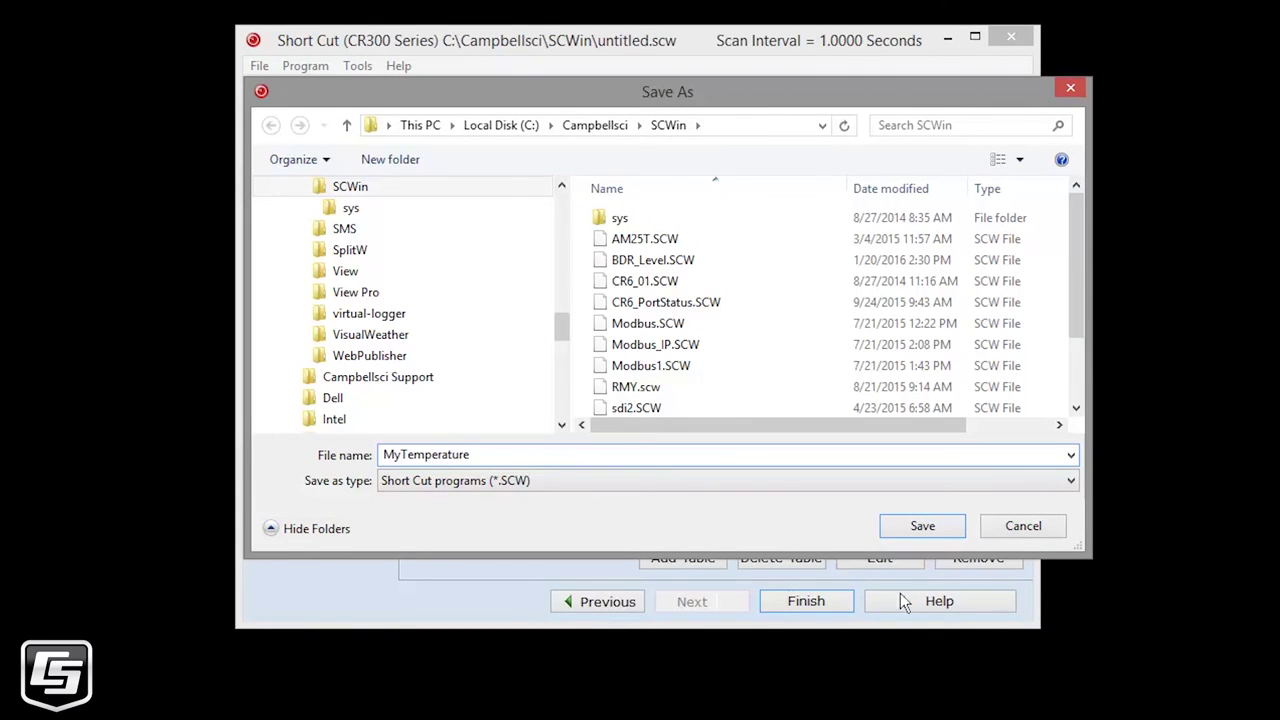
left_click(950, 525)
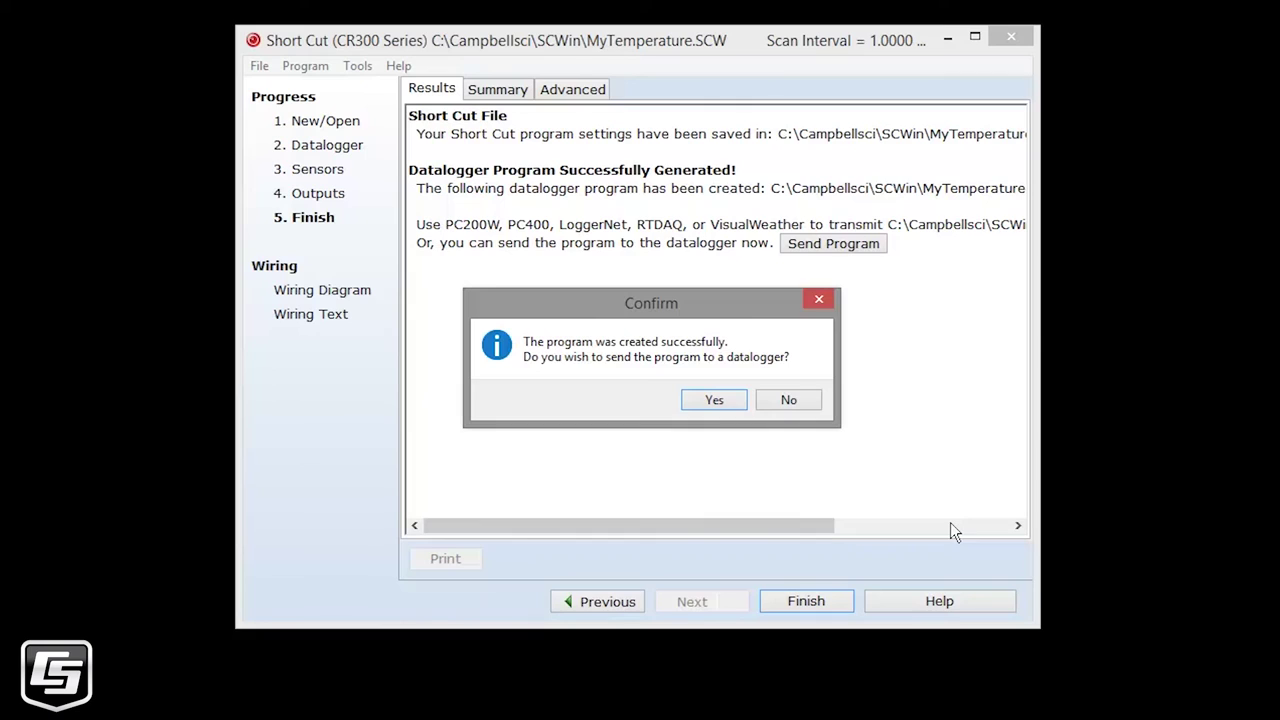
left_click(790, 399)
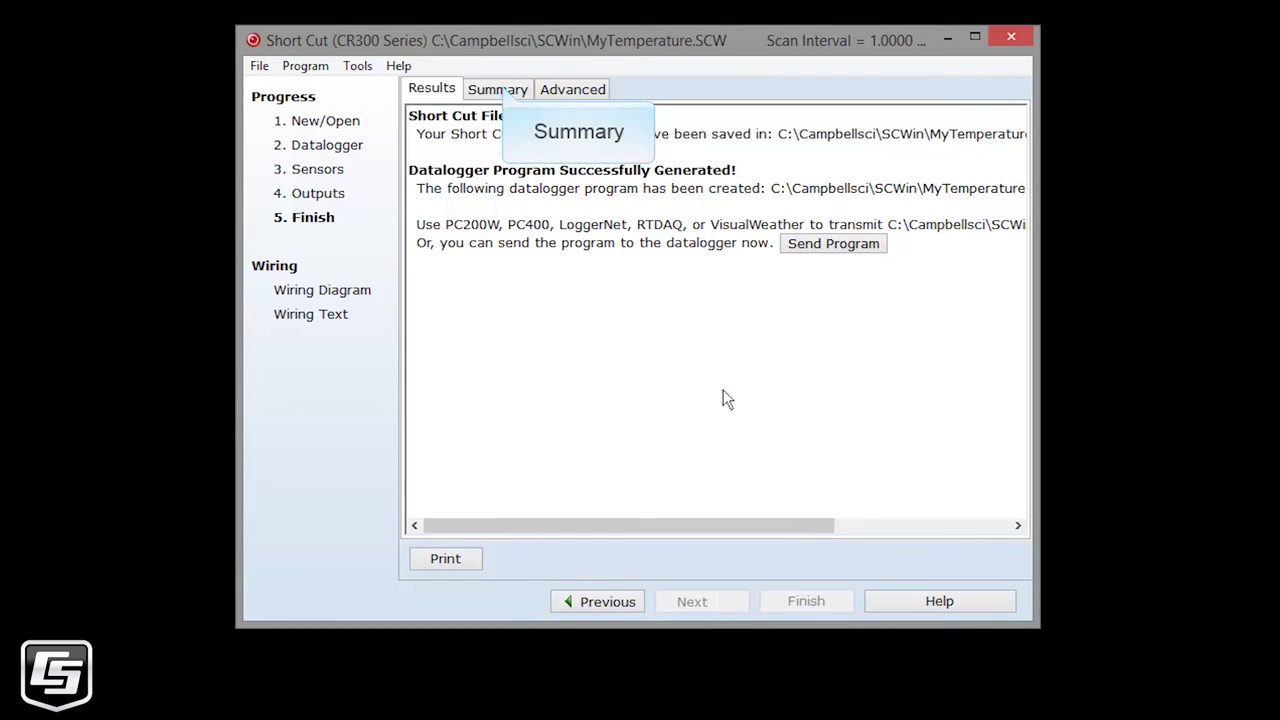
Review the program Summary and generated CRBasic code, then return to the Finish results
left_click(516, 88)
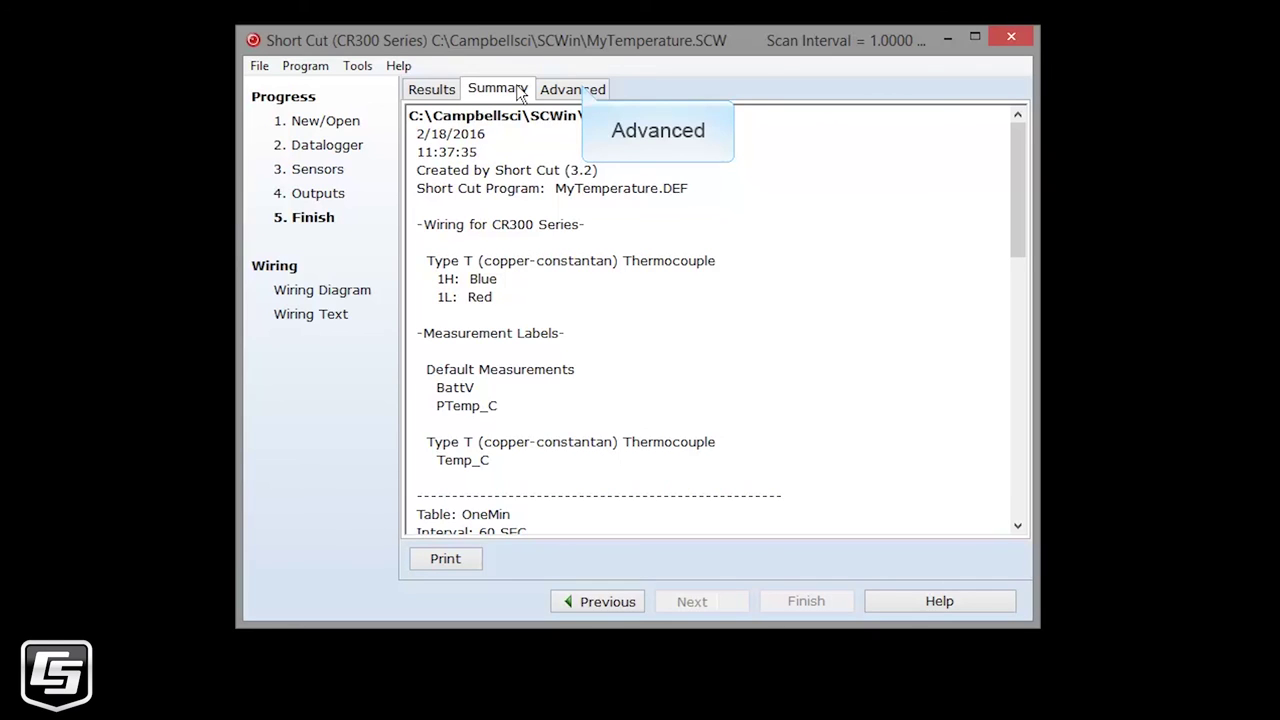
left_click(596, 87)
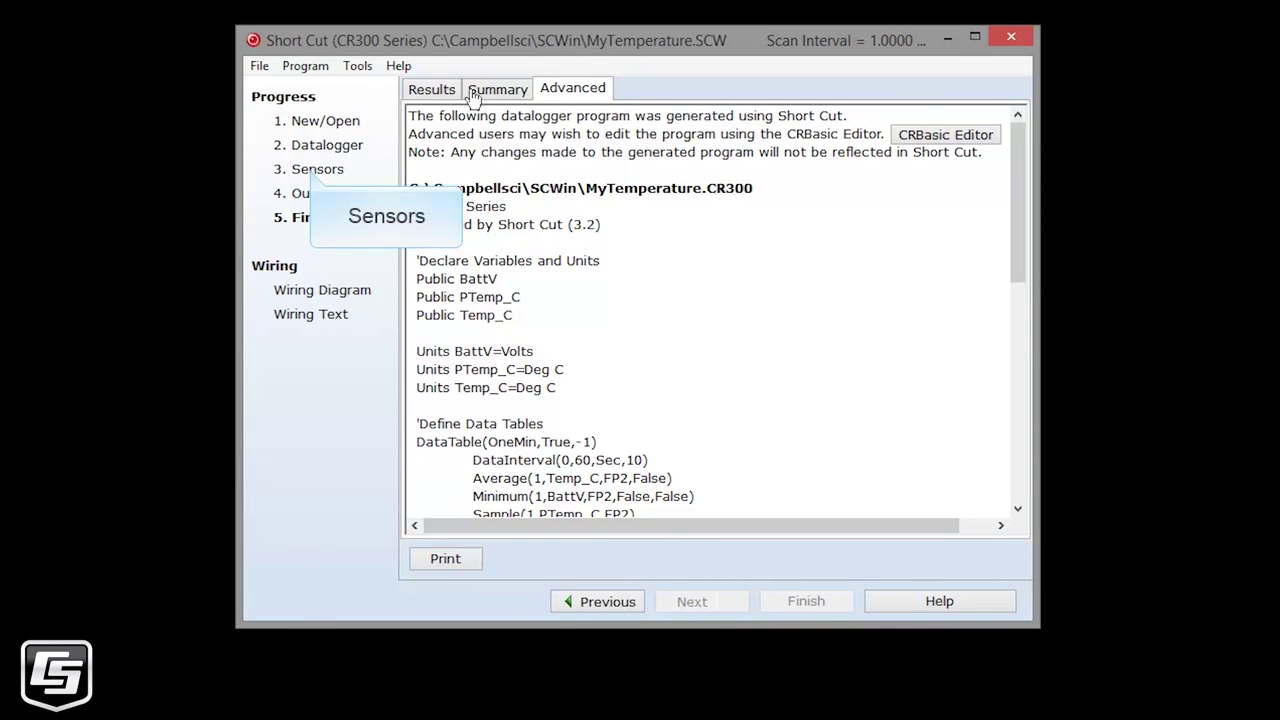
left_click(326, 174)
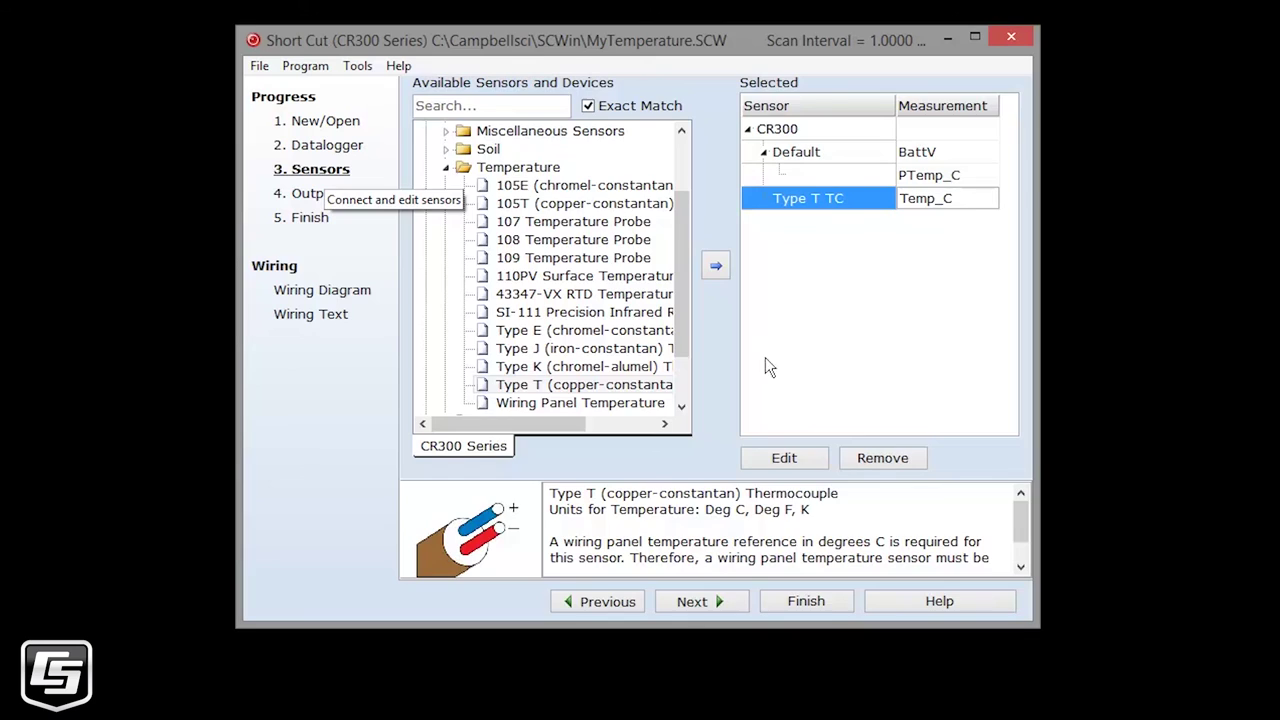
left_click(820, 602)
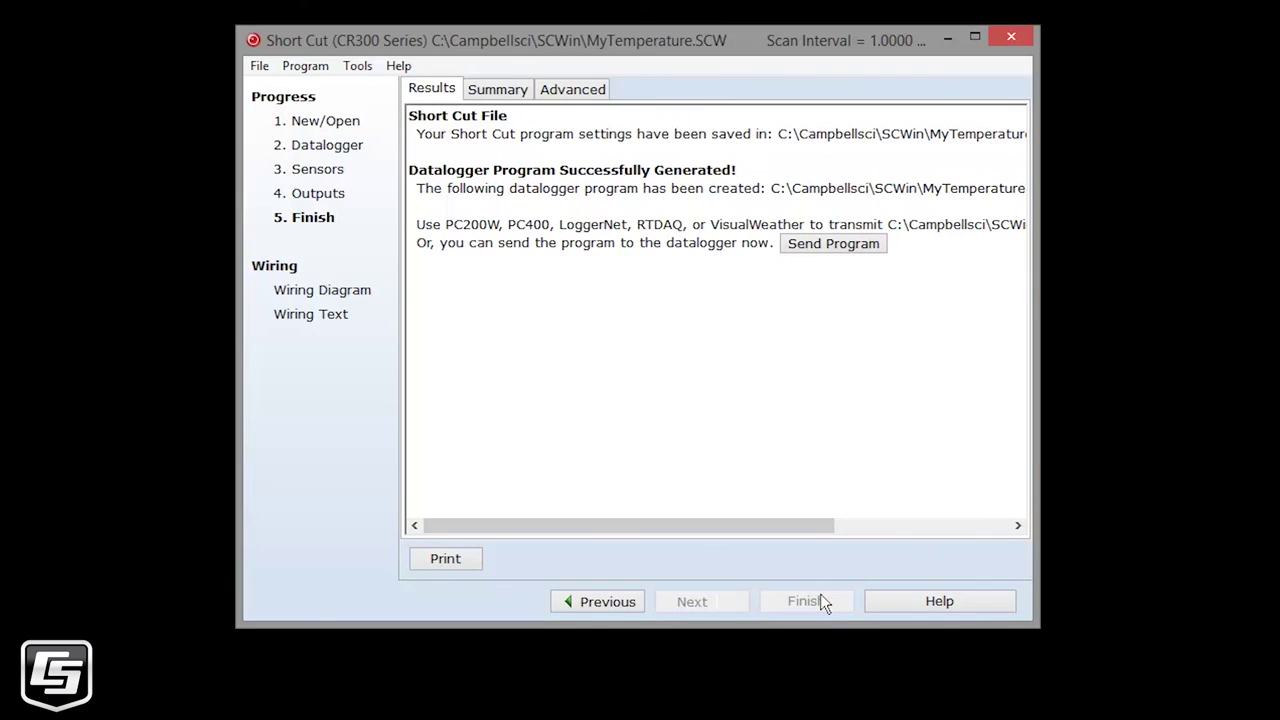